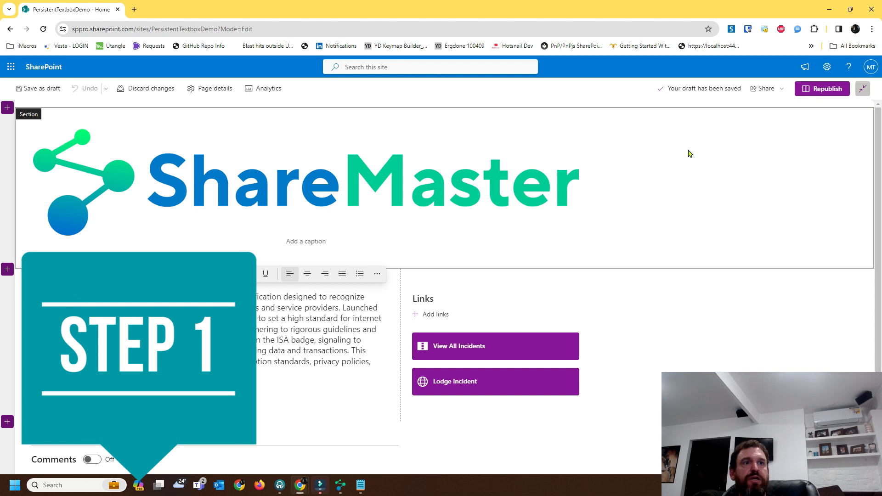
Insert the line "{{CompanyName}}'s Internet Security Accreditation" above the accreditation paragraph in the text web part
left_click(202, 328)
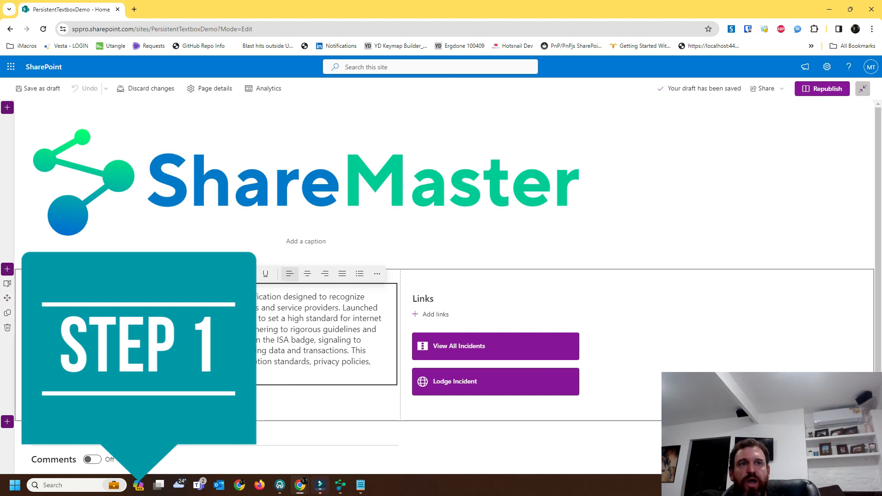
key("Return")
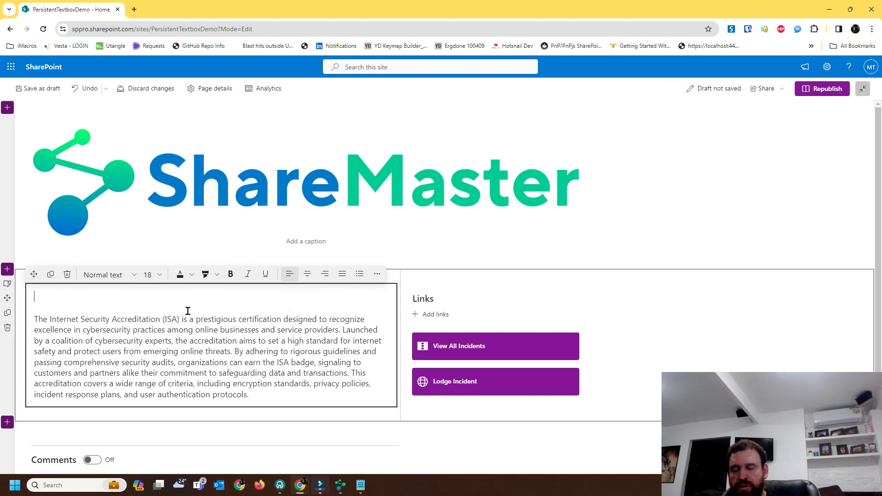
type("{{CompanyName}}")
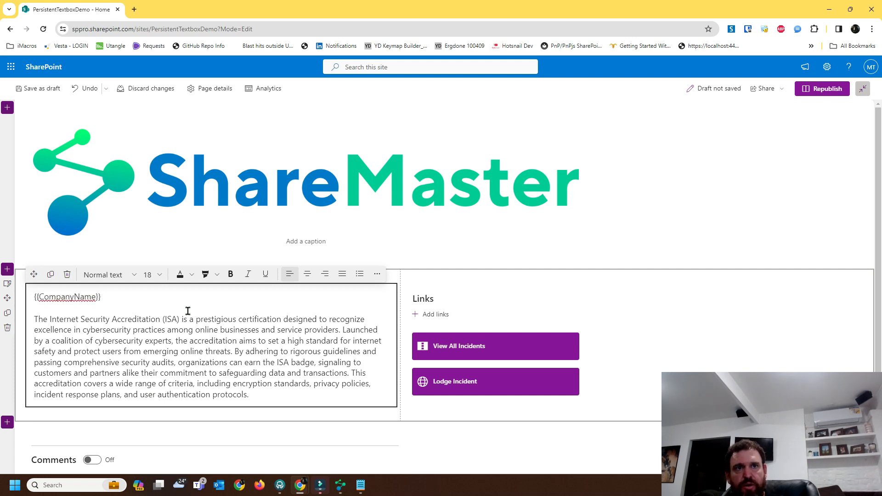
key("Return")
key("BackSpace")
type("'s")
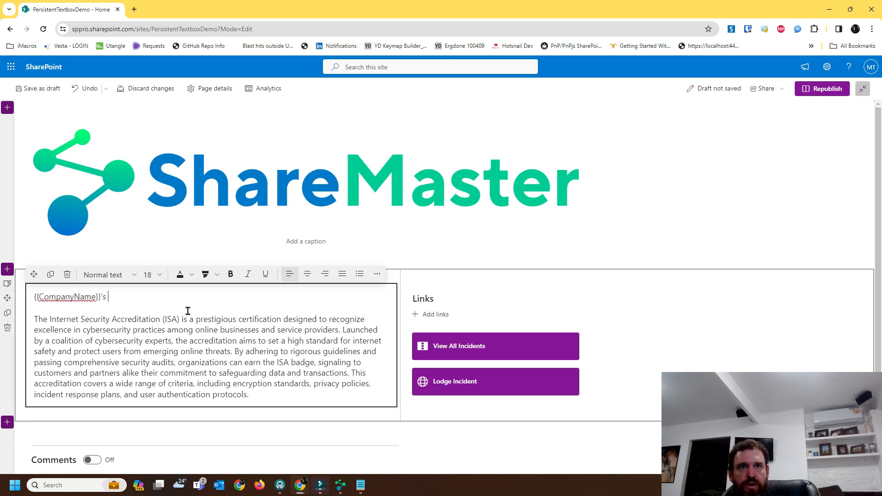
type(" Internet Security A")
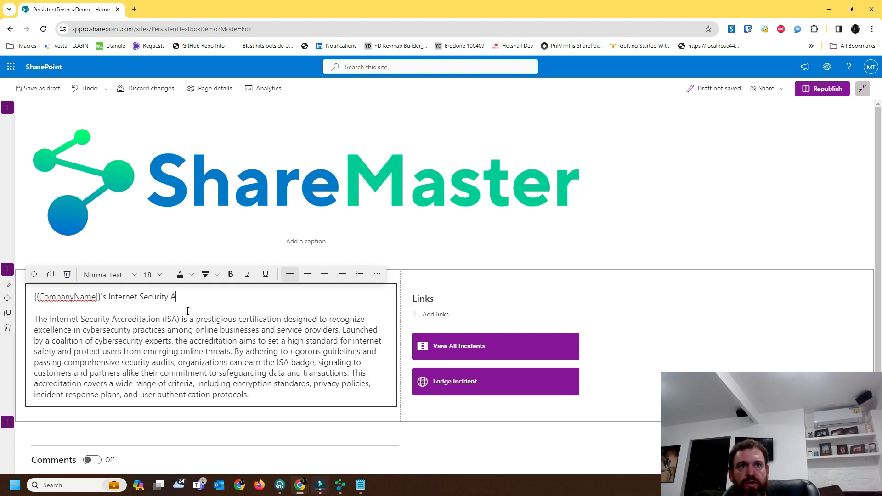
type("ccreditation")
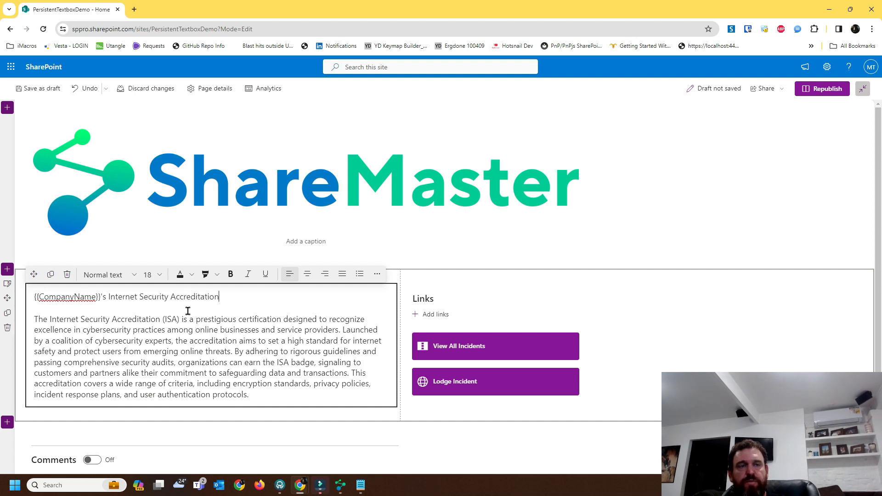
Add a ShareMaster Persistent Text Content web part below the accreditation text in column one
scroll(265, 347, "down", 1)
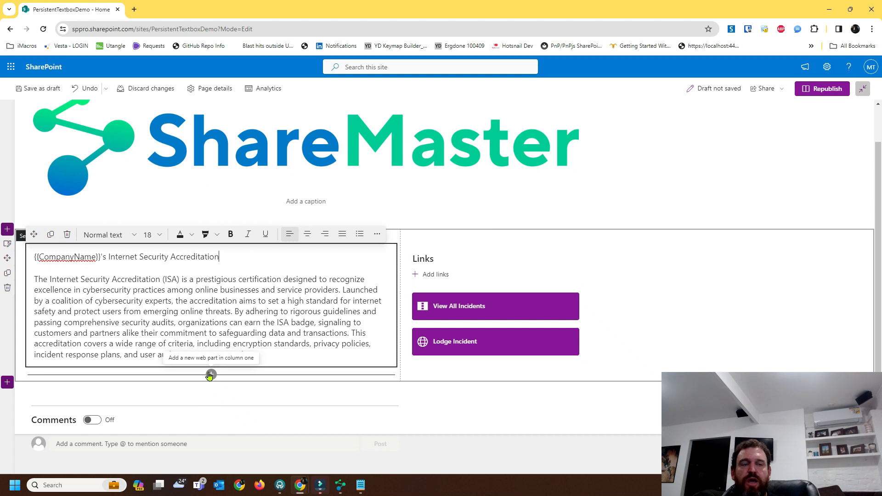
left_click(211, 375)
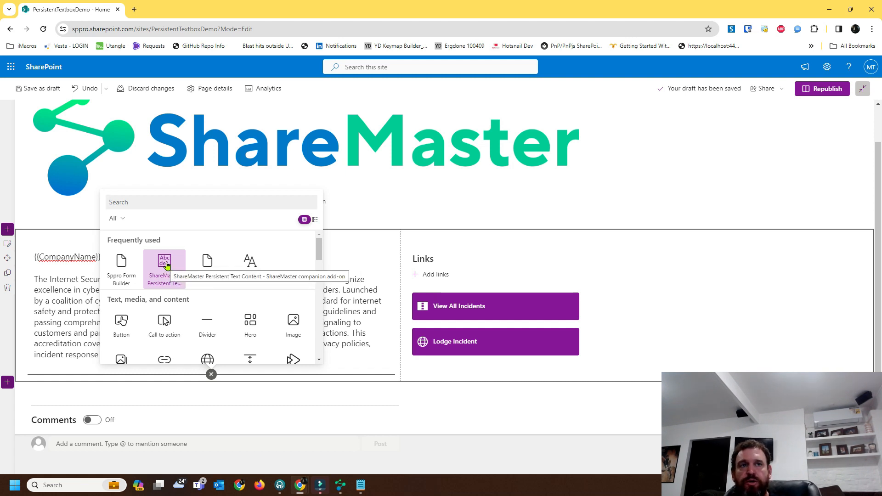
left_click(166, 268)
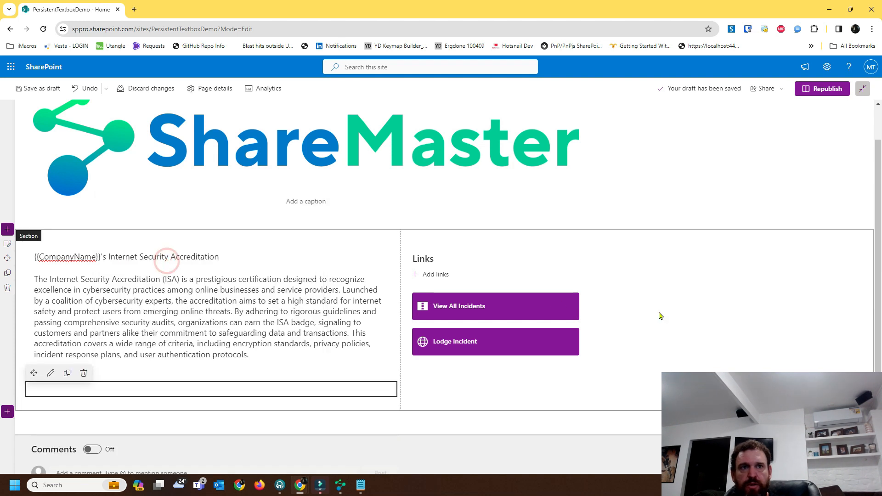
scroll(421, 350, "down", 2)
scroll(414, 378, "down", 2)
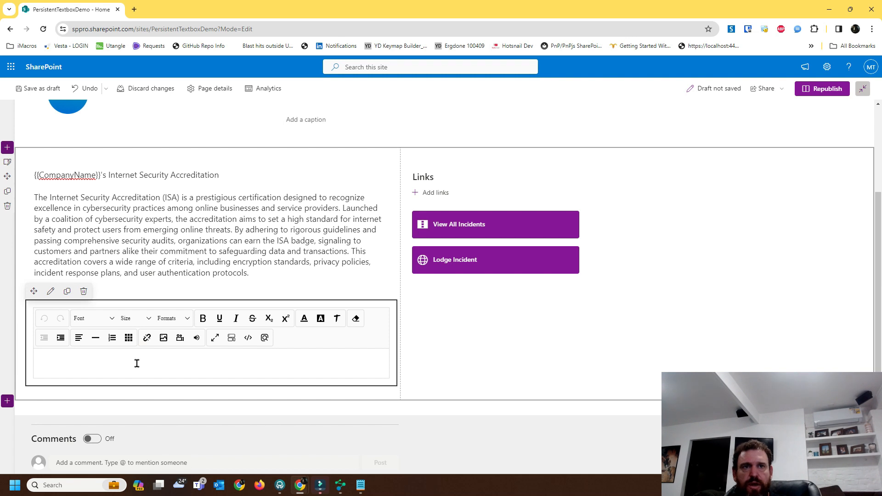
Enter "Company Information" in the persistent text web part and format it as Header3
left_click(73, 358)
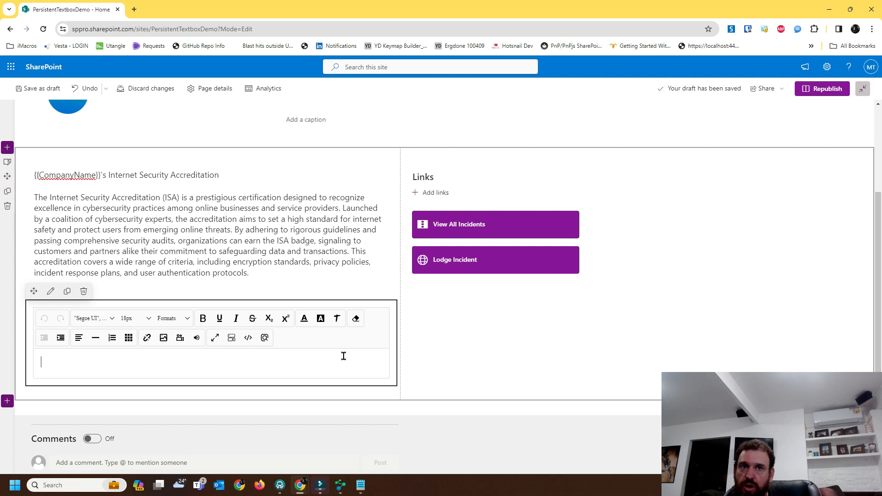
key("BackSpace")
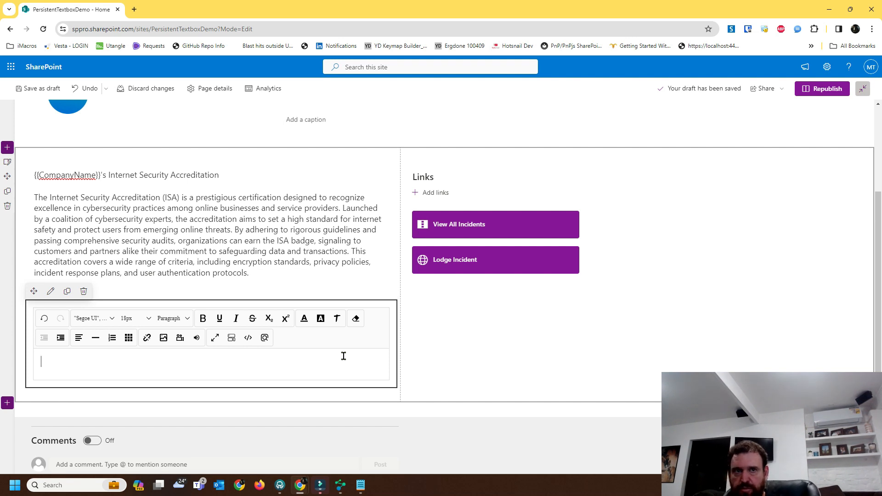
type("Company Information")
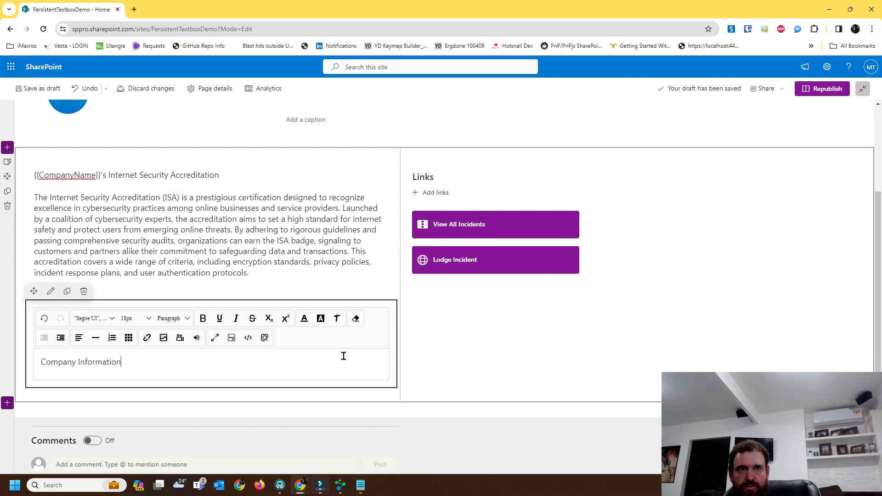
key("ctrl+a")
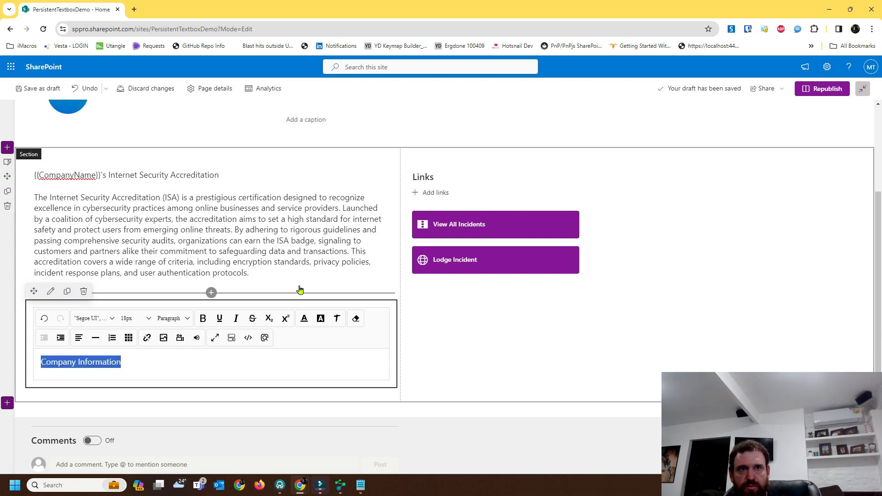
left_click(172, 318)
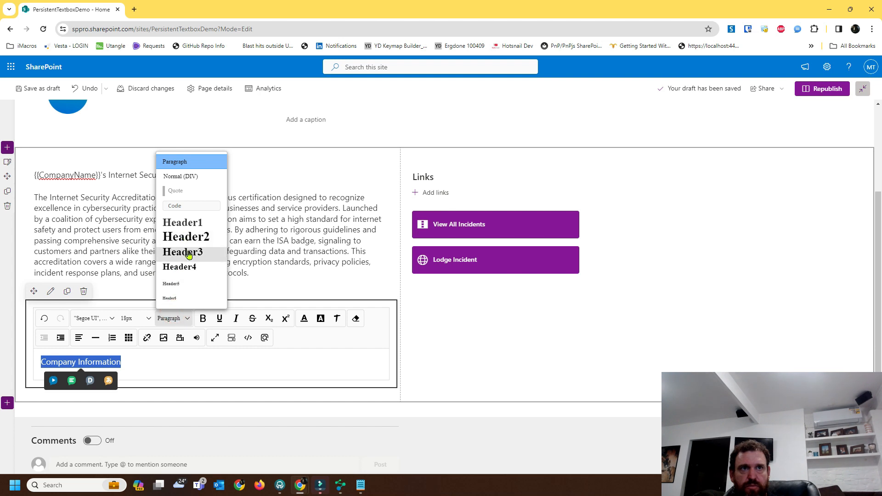
left_click(184, 252)
Below the heading, add a table with Company Name {{CompanyName}} and Last Inspection Date 6/04/2024, followed by "The company is in the IT Industry"
left_click(167, 363)
key("Return")
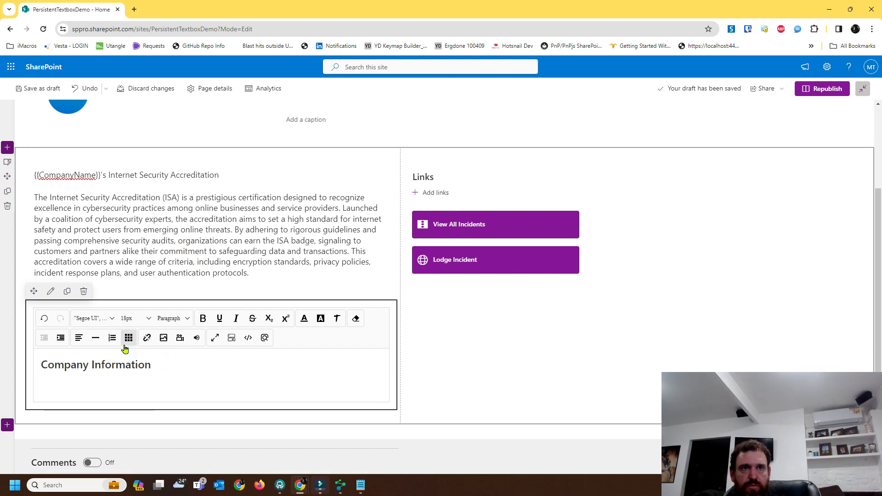
type("Company Name\t{{CompanyName}} Last Inspection Date\t6/04/2024  The company is in the IT Industry")
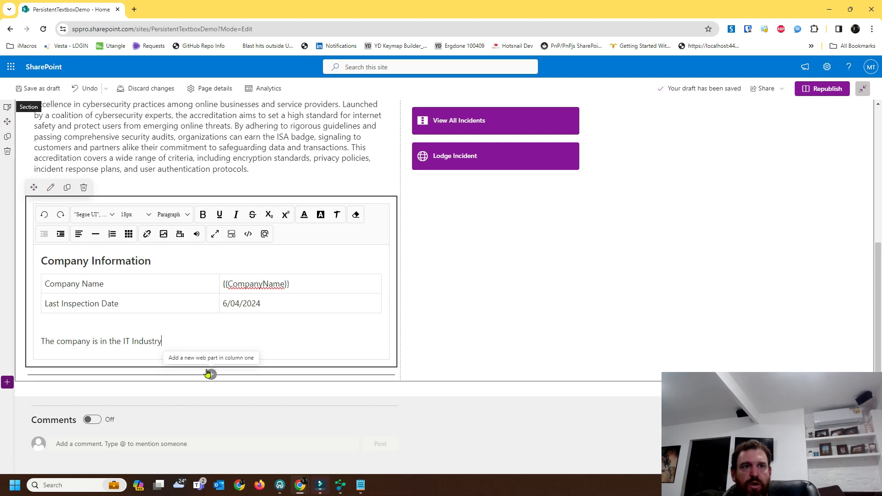
Add a Text web part below the company information reading "Internet Security Version 1.0", with the spelling of Internet corrected
left_click(211, 374)
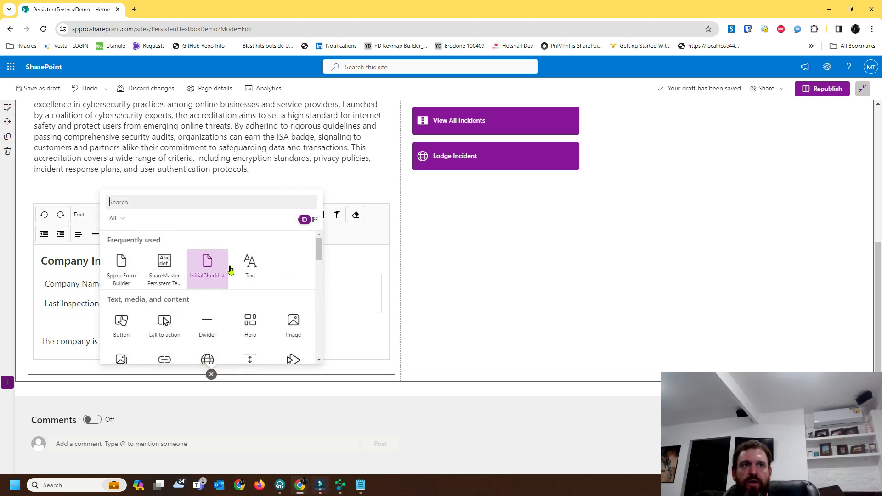
left_click(249, 266)
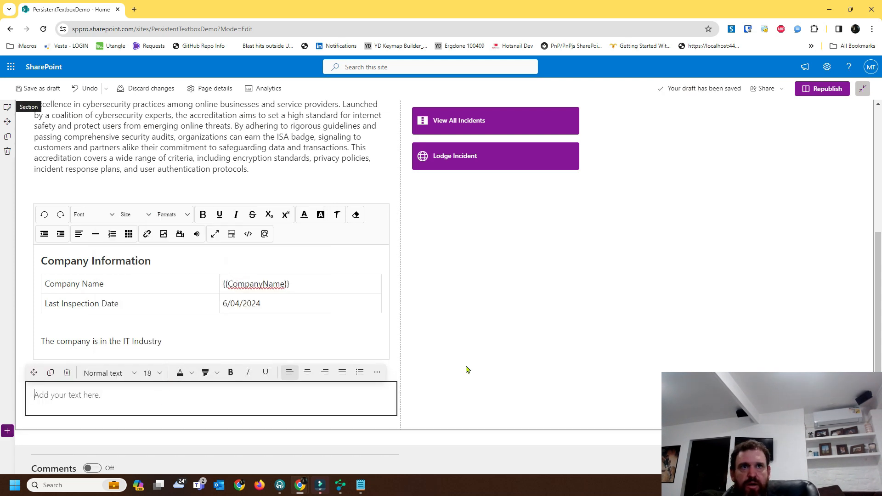
type("Intenet Security ")
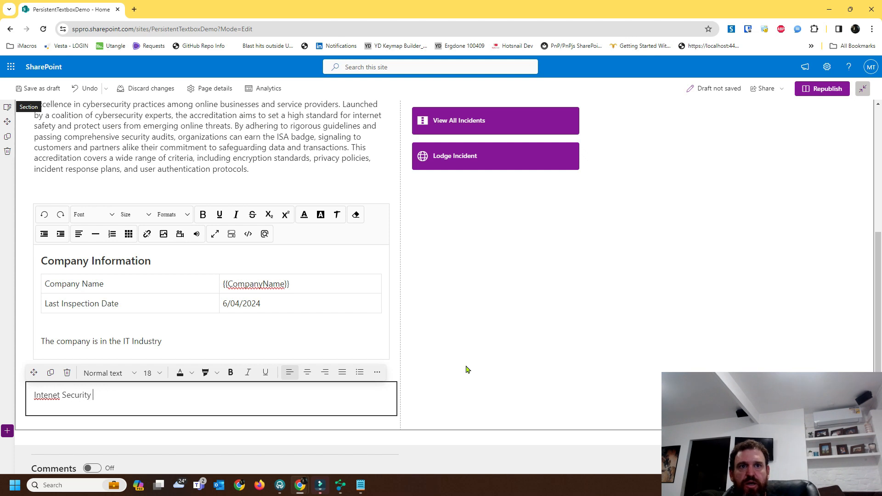
type("Version 1.0")
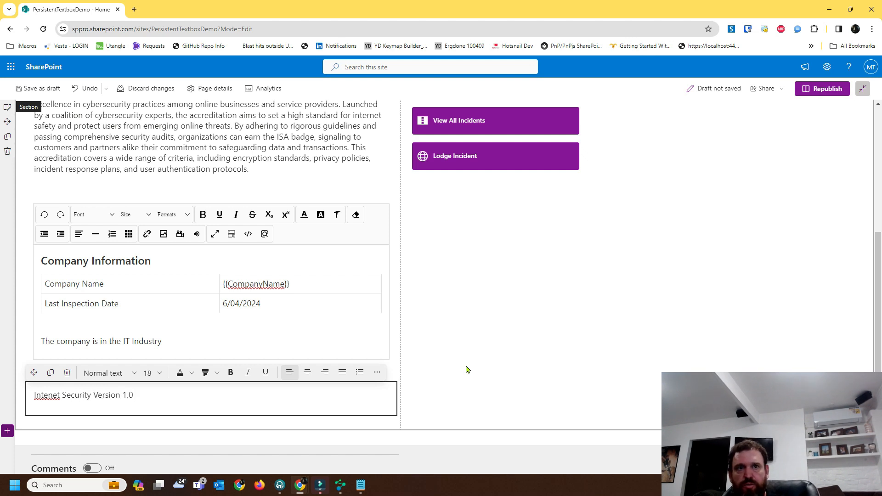
right_click(49, 391)
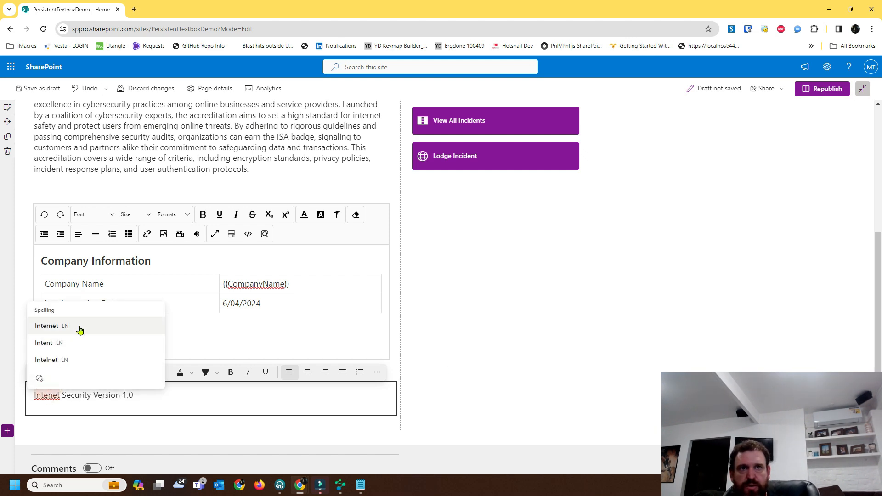
left_click(79, 327)
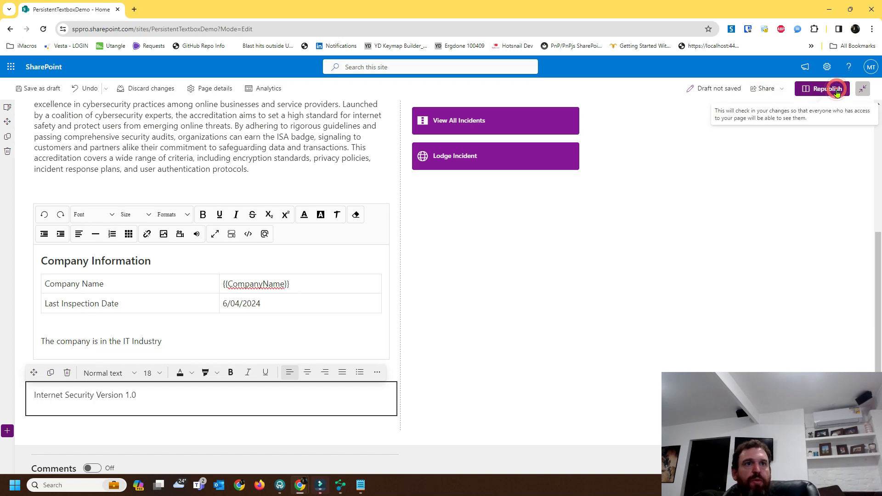
Republish the page and review the published company information table and surrounding text
left_click(836, 92)
left_click(783, 178)
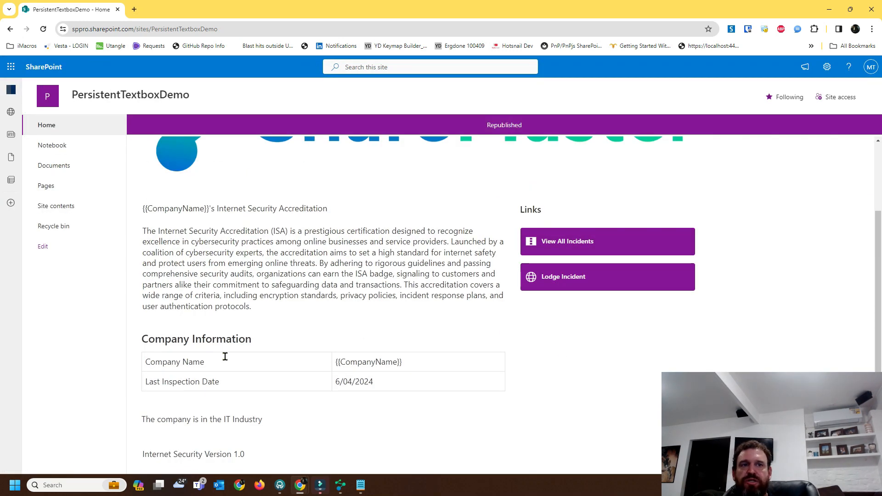
left_click(305, 329)
left_click_drag(145, 338, 173, 365)
left_click(298, 419)
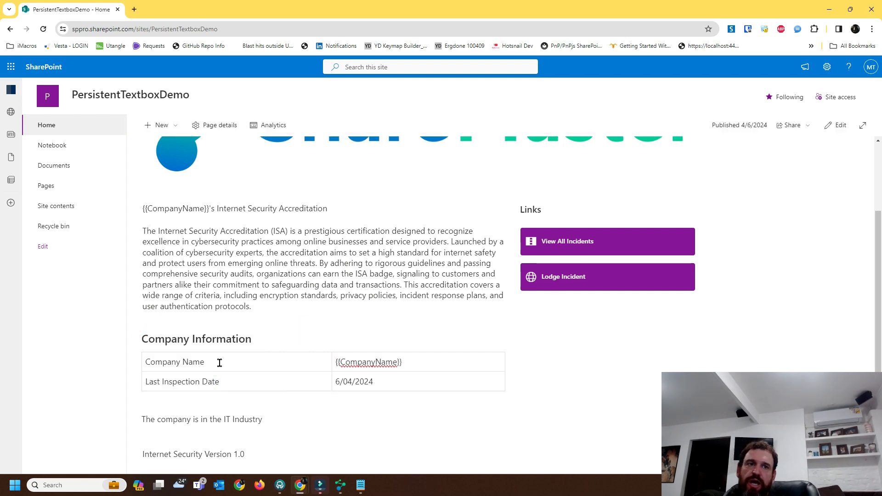
right_click(220, 363)
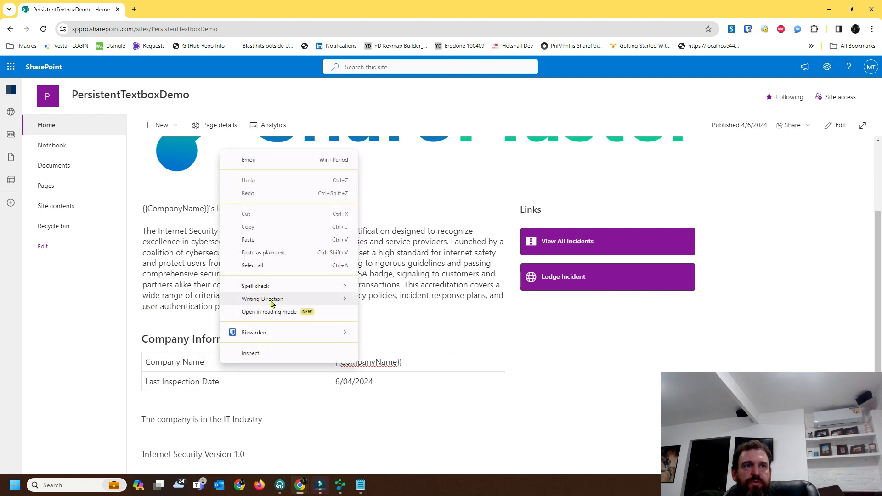
left_click(177, 294)
scroll(403, 363, "up", 2)
scroll(403, 362, "down", 1)
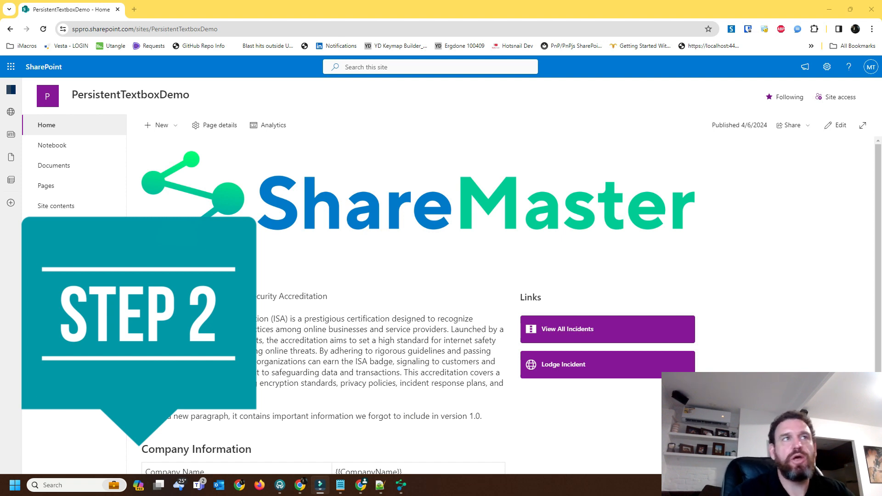
key("alt+Tab")
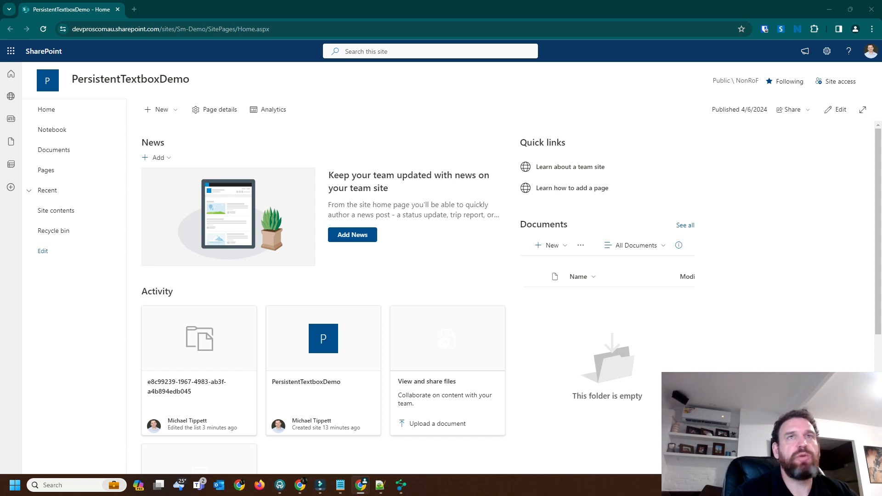
key("alt+Tab")
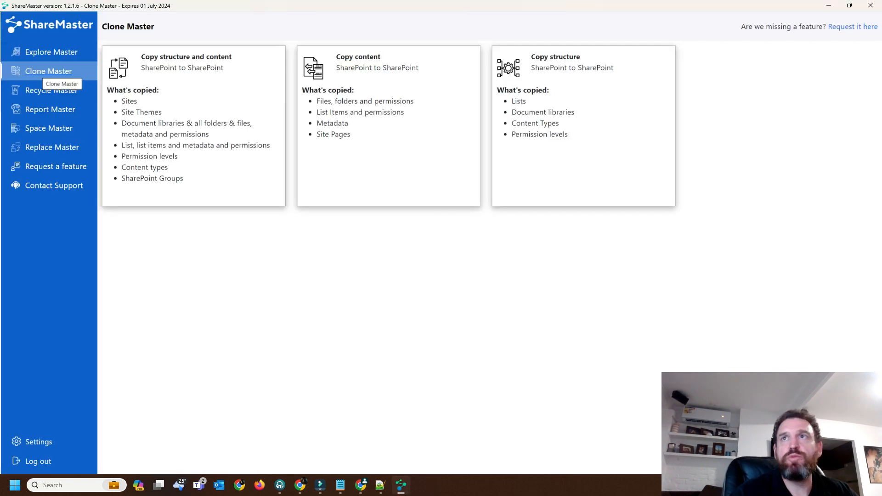
left_click(193, 124)
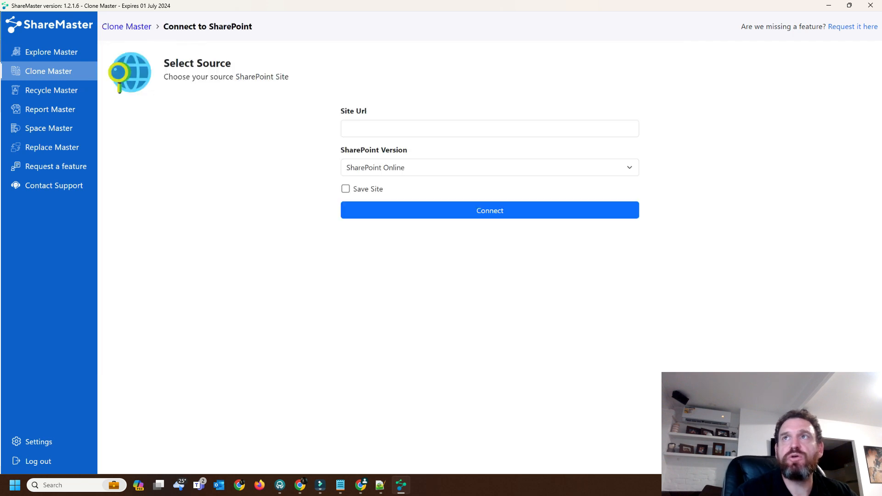
left_click(489, 128)
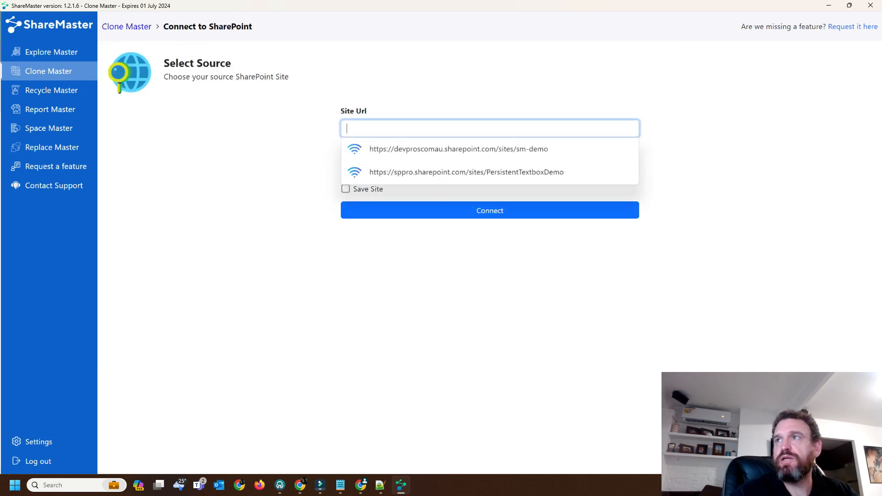
left_click(466, 172)
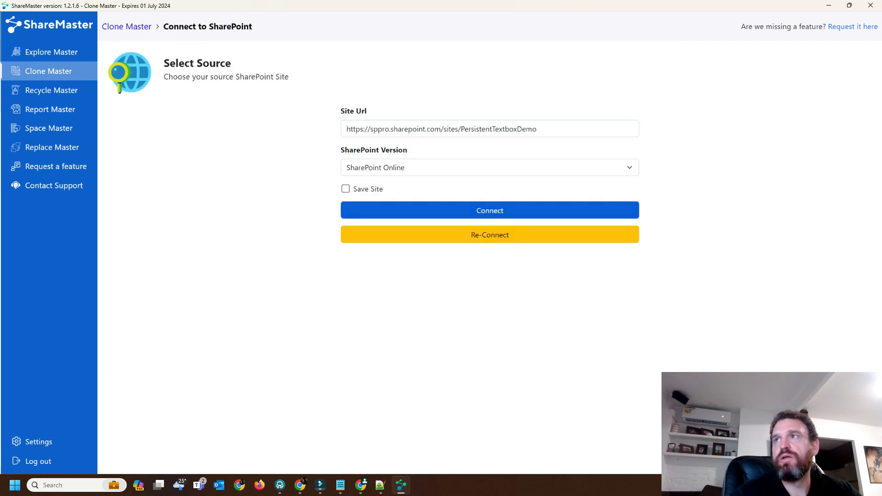
left_click(490, 211)
left_click(490, 129)
left_click(466, 150)
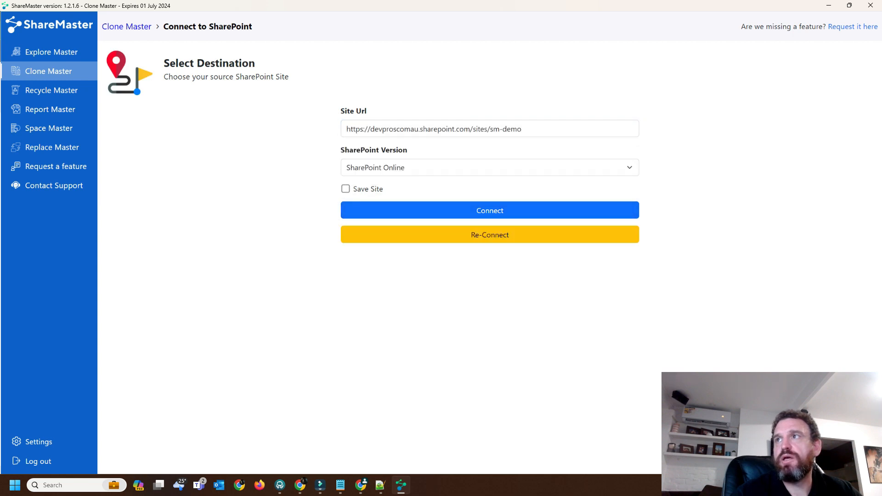
left_click(489, 210)
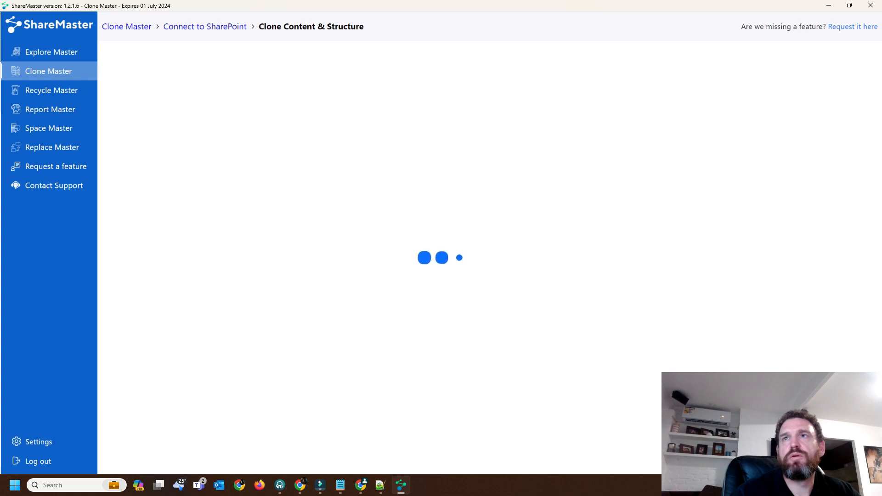
left_click(122, 93)
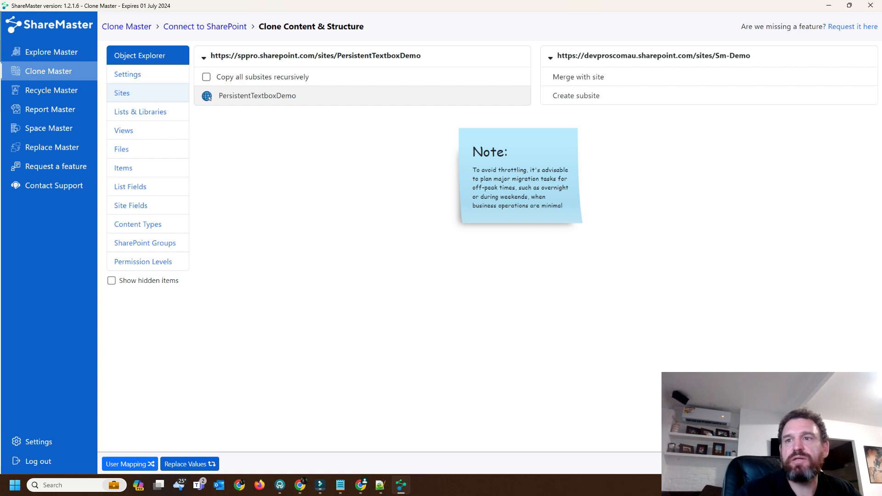
Add a replace value rule that changes {{CompanyName}} to DevPro for the clone
left_click(189, 464)
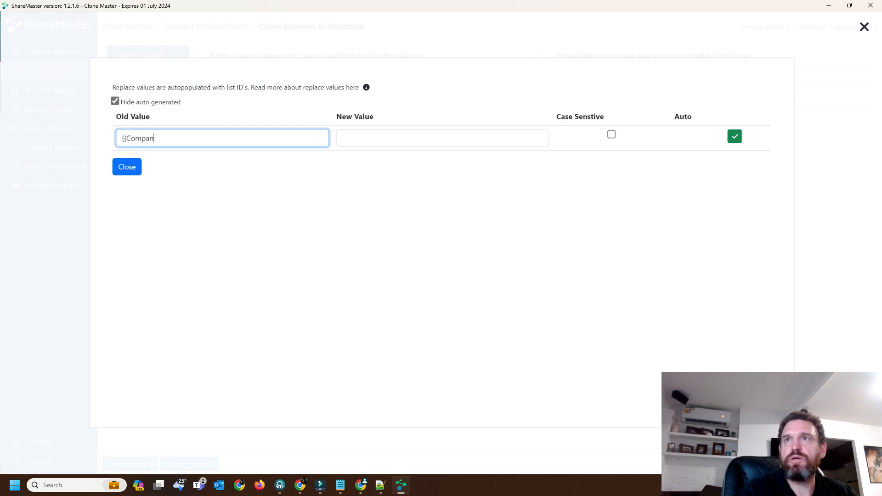
type("DevPro")
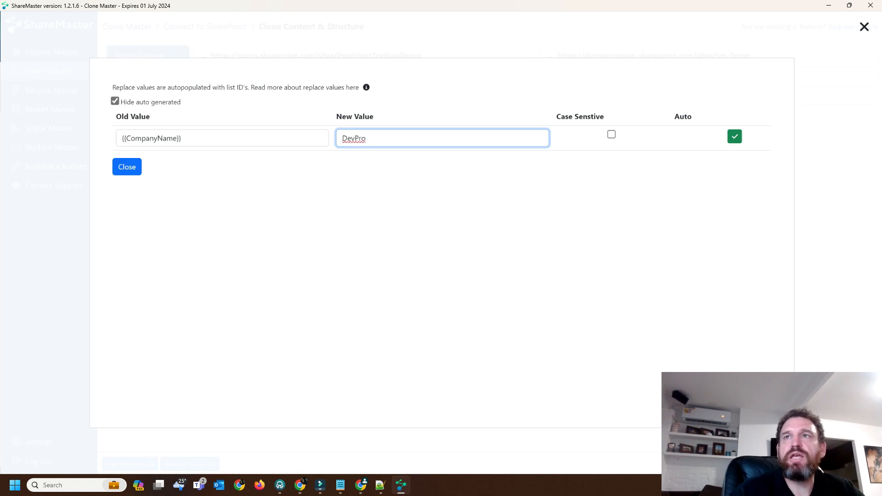
key("shift+Tab")
key("End")
key("Tab")
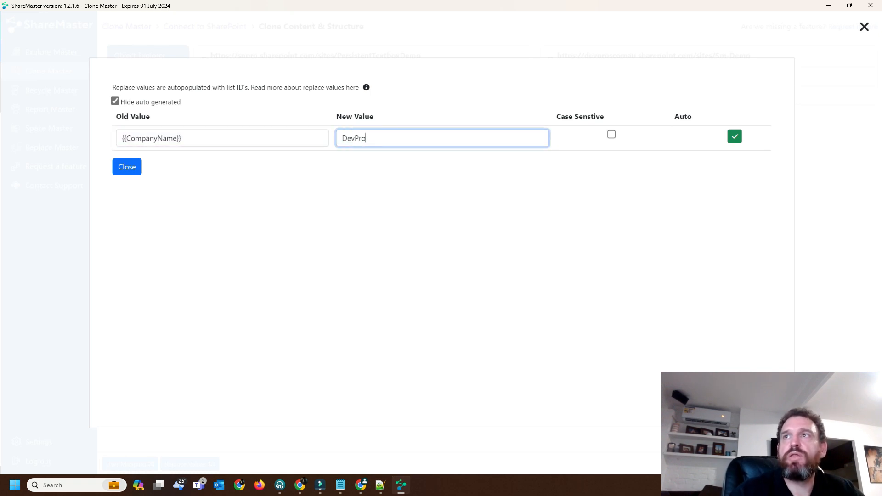
key("Return")
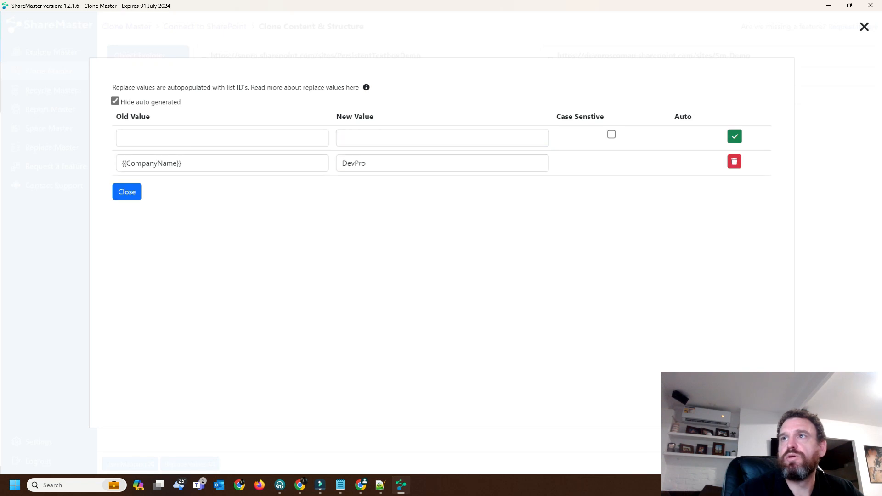
left_click(127, 192)
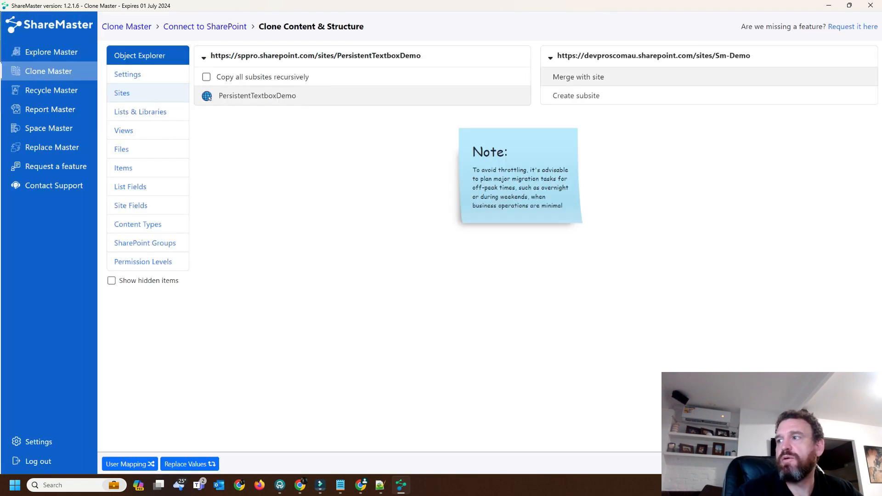
Clone PersistentTextboxDemo by merging it with the Sm-Demo site, with all listed lists and libraries set to Copy
left_click(850, 463)
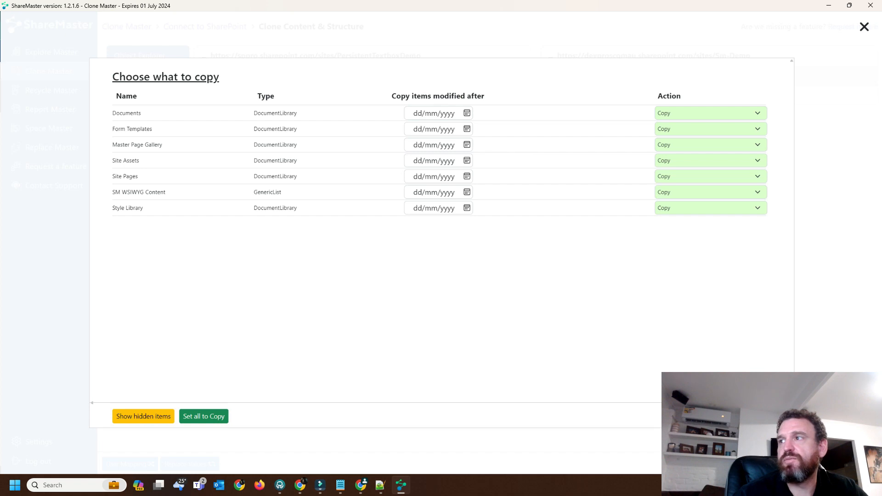
left_click(753, 416)
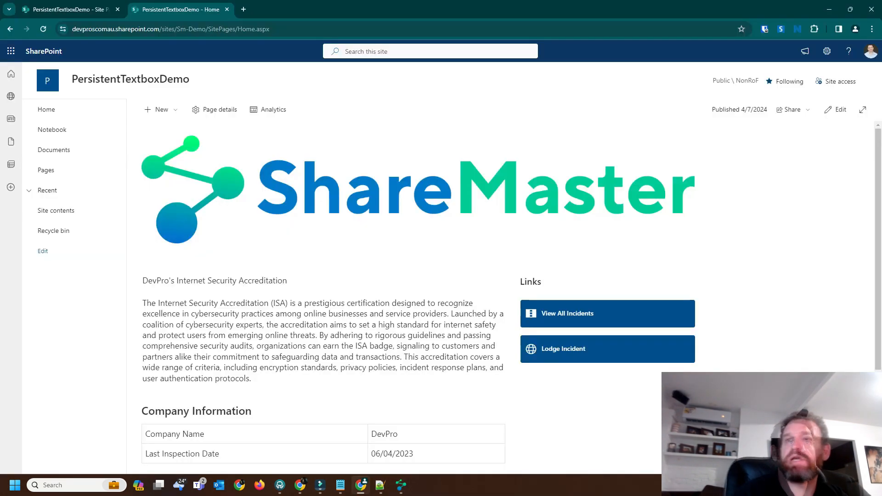
Examine the cloned Sm-Demo home page in the browser, checking the replaced company name, company information table and version text
scroll(508, 297, "down", 3)
scroll(509, 296, "up", 3)
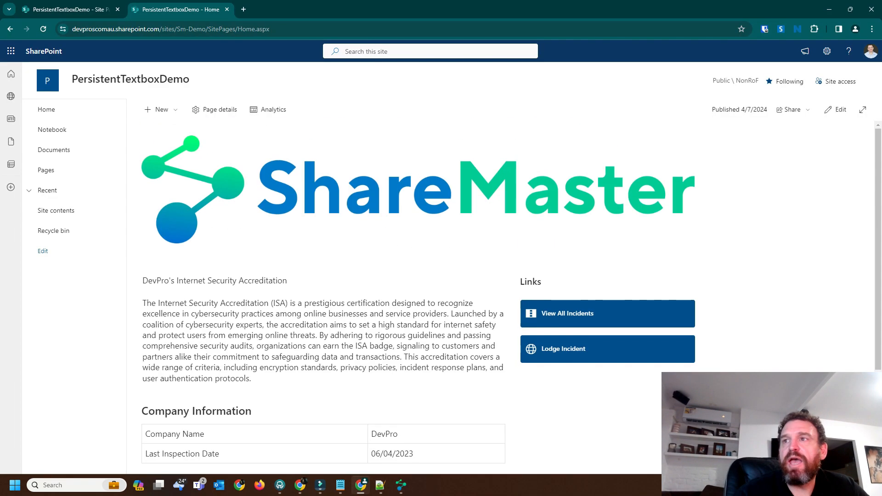
left_click_drag(148, 281, 161, 280)
double_click(160, 281)
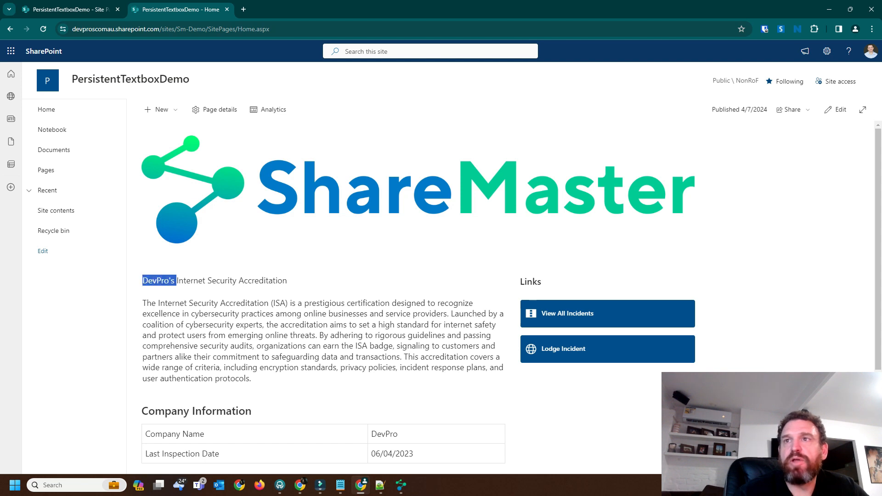
left_click(161, 281)
scroll(511, 296, "down", 2)
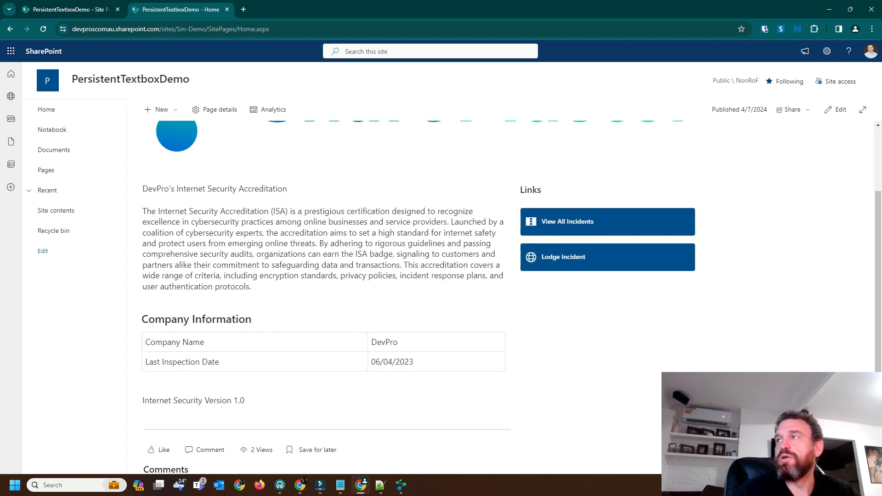
scroll(511, 297, "up", 2)
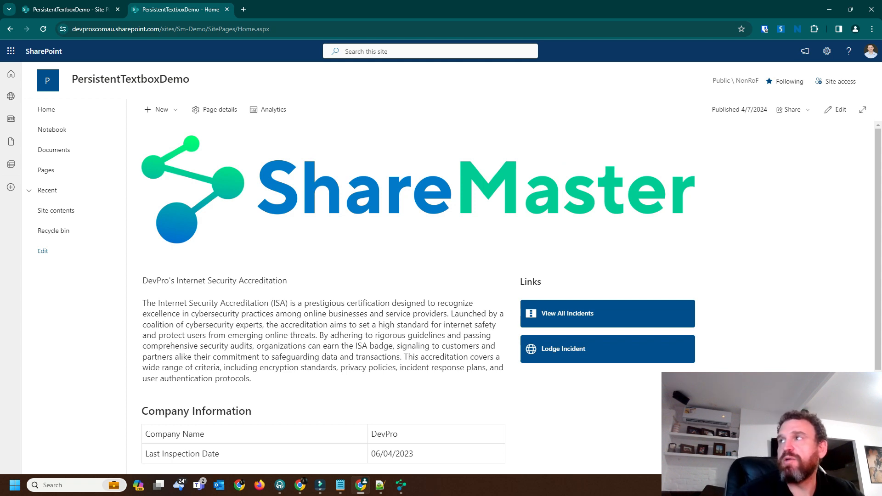
Put the Sm-Demo home page in edit mode and set the Last Inspection Date to 01/01/2023 in the company information table
left_click(836, 109)
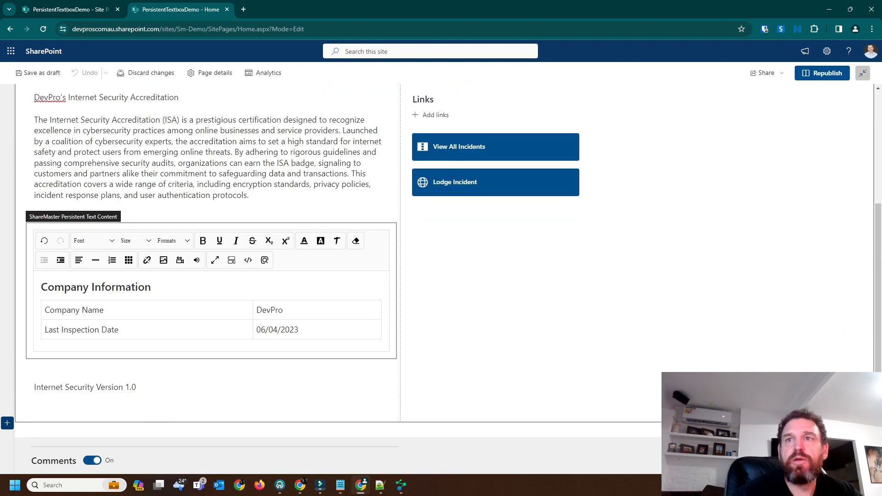
left_click(258, 330)
left_click(258, 330)
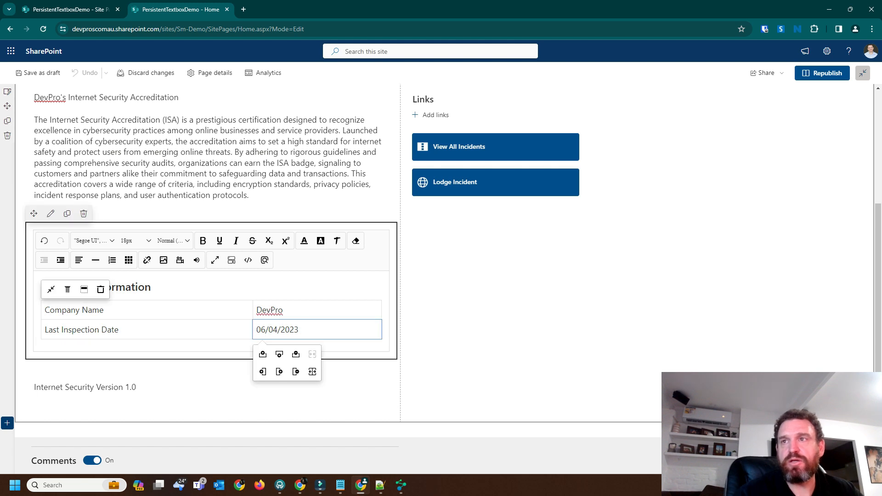
key("Right")
key("Delete")
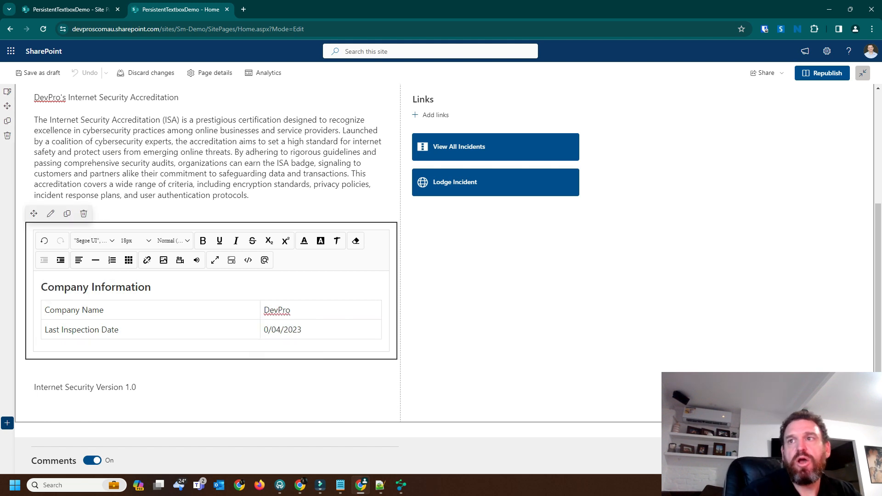
type("1")
key("BackSpace")
type("1")
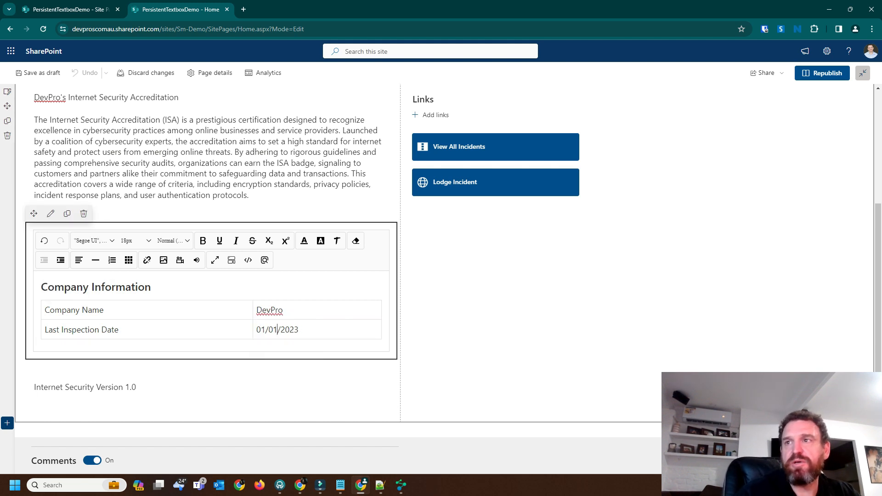
Add a "Company Address" heading in Header2 format below the company information table in the persistent text content
left_click(212, 340)
key("Return")
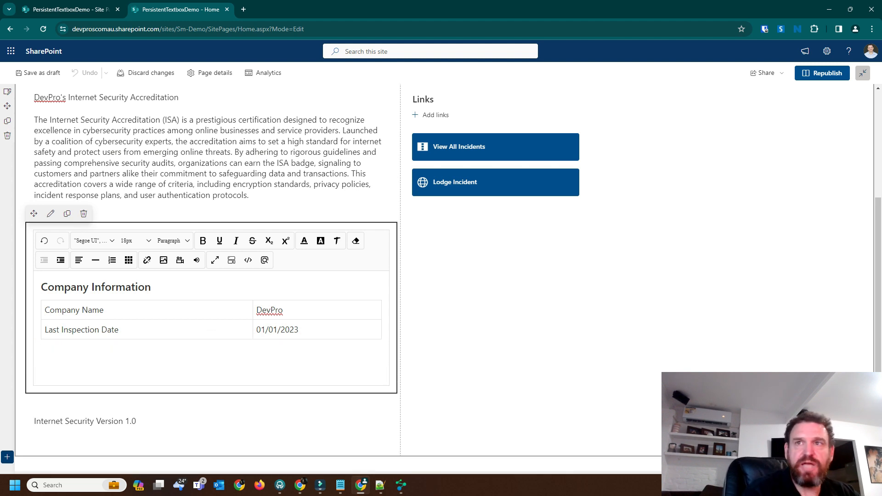
type("C")
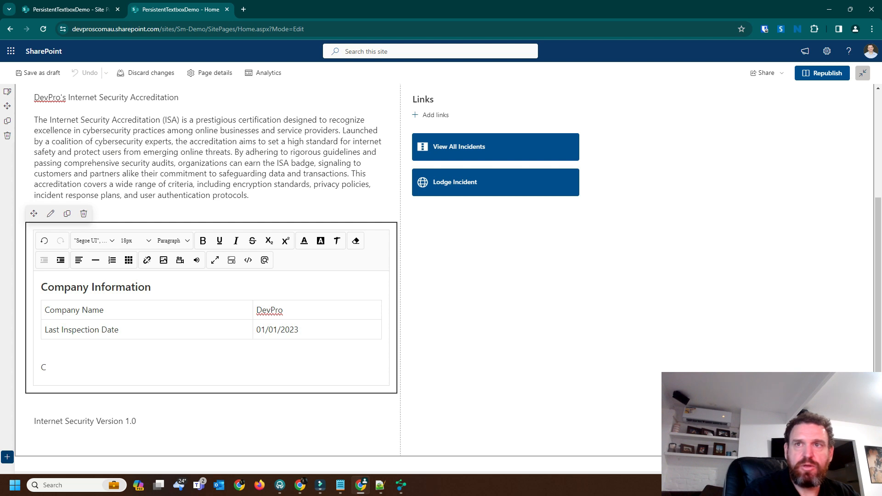
type("ompany Address")
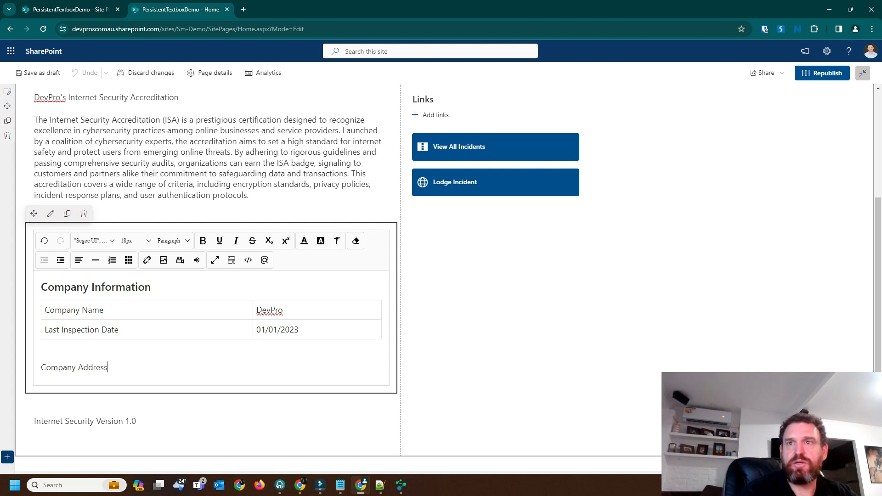
key("shift+Home")
left_click(173, 240)
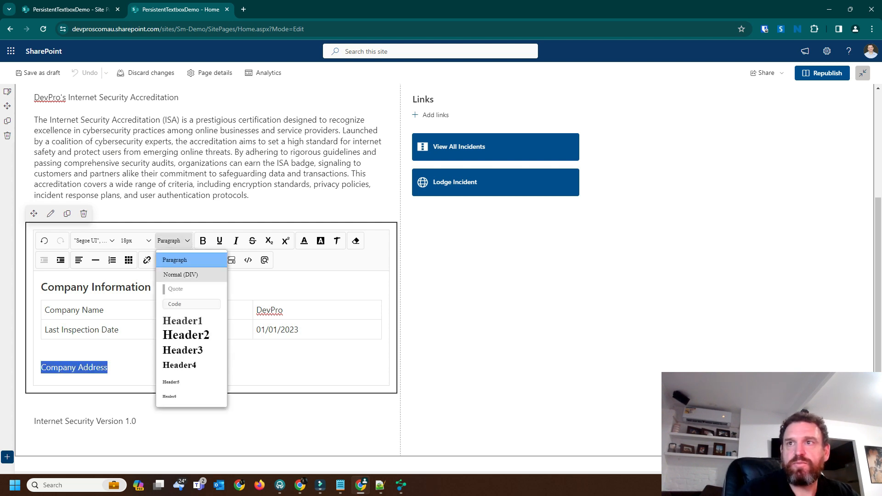
left_click(195, 335)
key("Return")
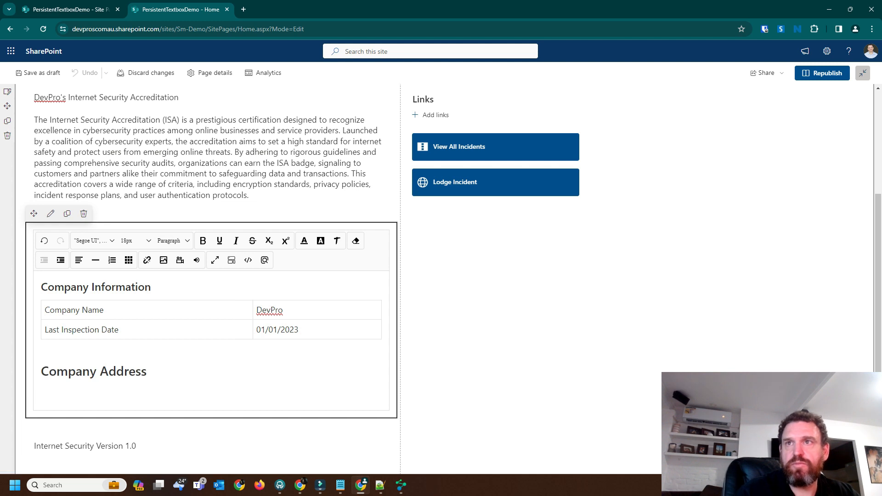
Insert a 2 x 2 table under the Company Address heading with Street and Suburb rows, filling in the company's address details
left_click(128, 259)
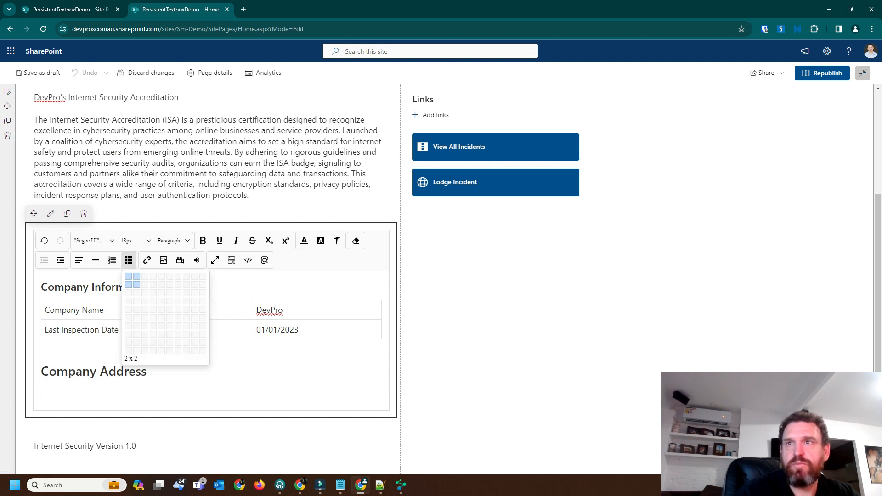
left_click(136, 284)
type("Street")
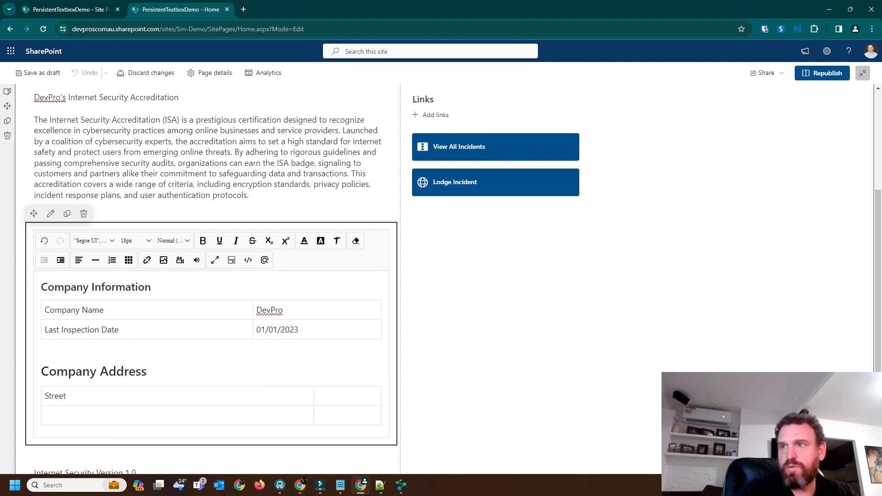
key("Tab")
type("1 Umart St")
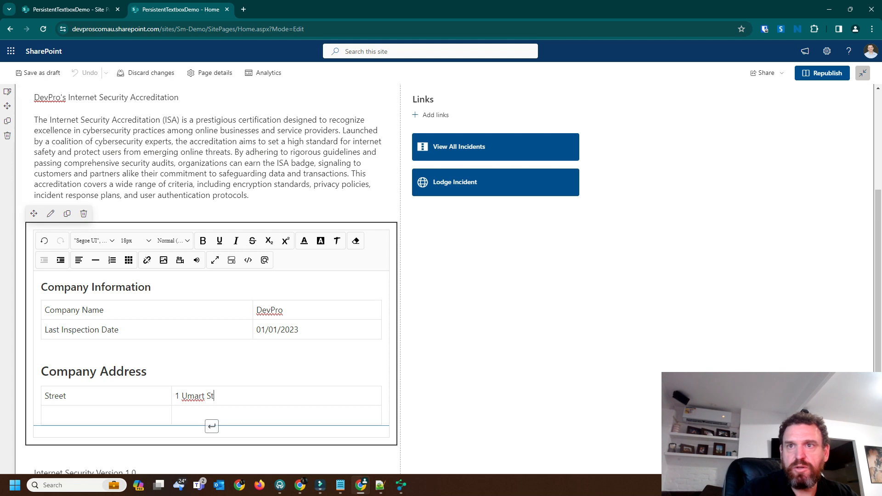
key("Tab")
type("Suburb")
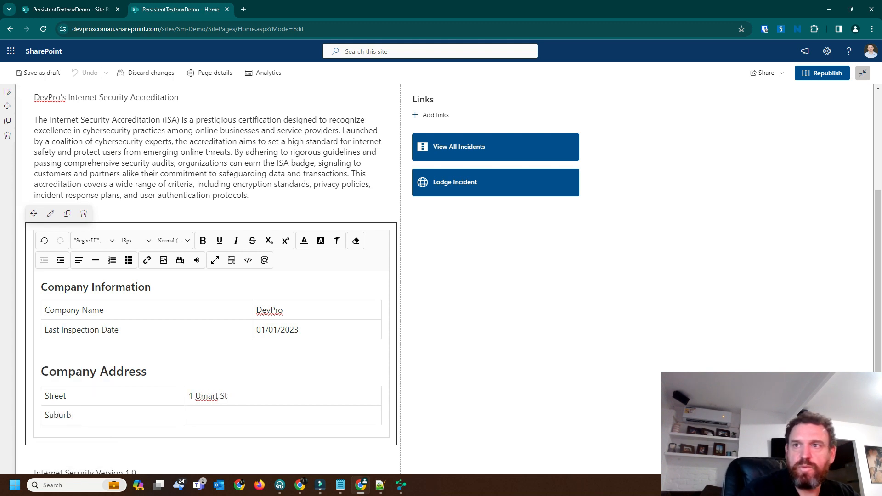
key("Tab")
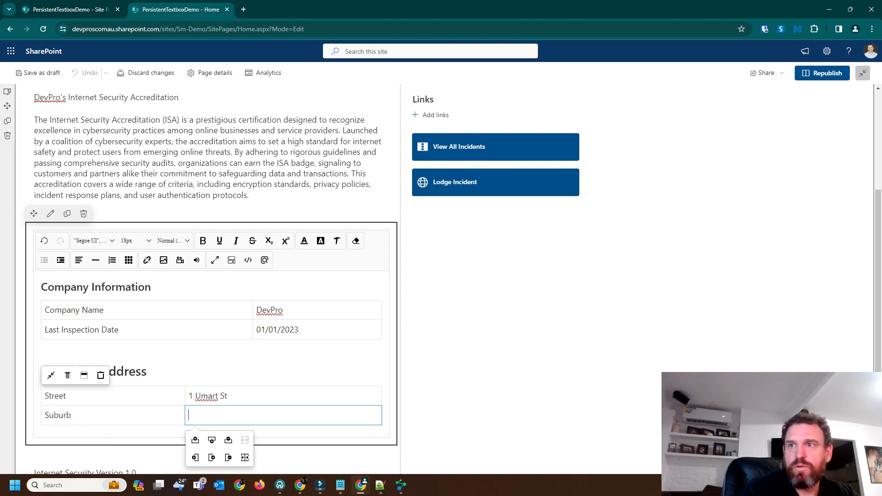
type("Benowa")
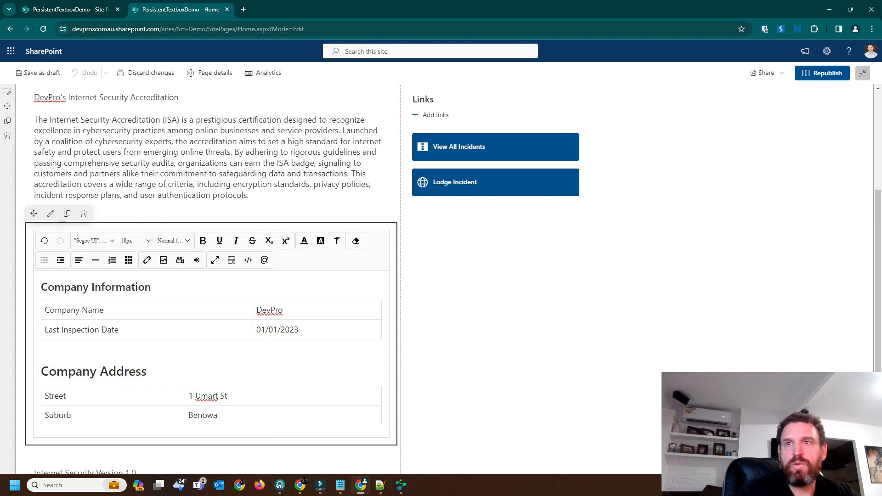
Add the paragraph "This is an update on the Clients SharePoint Site." at the end of the Internet Security Accreditation text
scroll(211, 257, "down", 1)
scroll(211, 257, "up", 4)
scroll(212, 257, "down", 2)
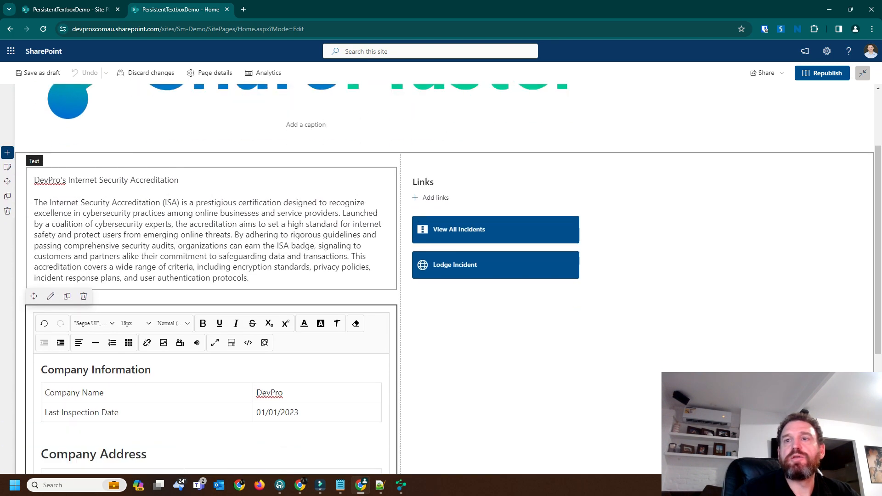
scroll(211, 257, "down", 3)
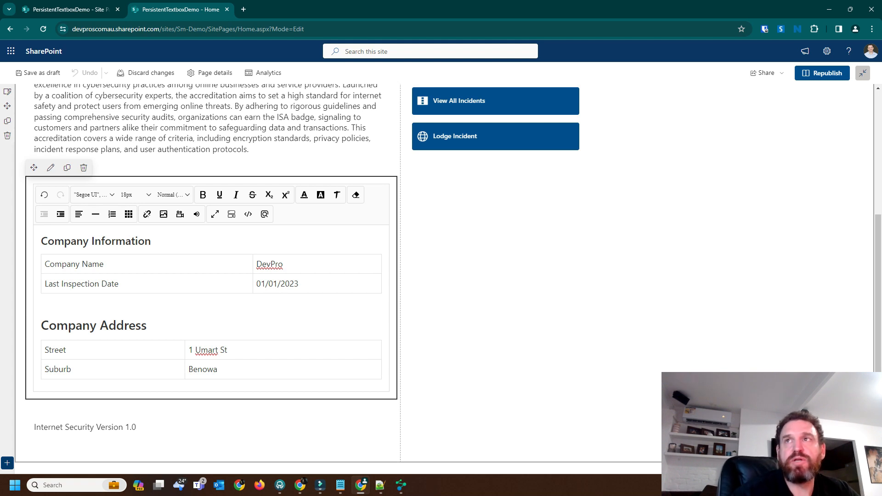
left_click(249, 150)
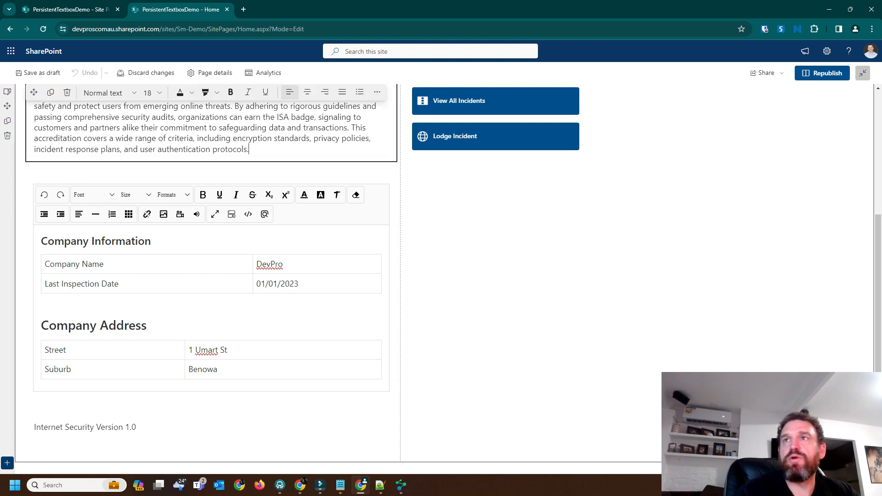
key("Return")
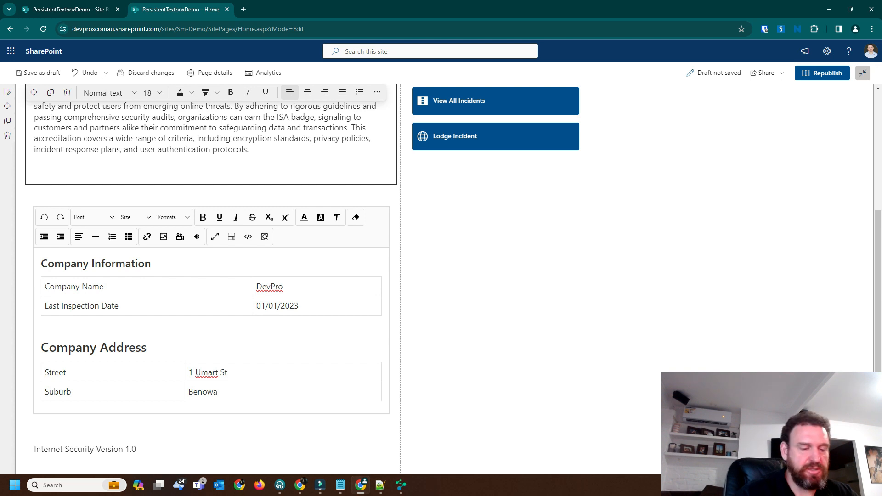
scroll(249, 149, "up", 2)
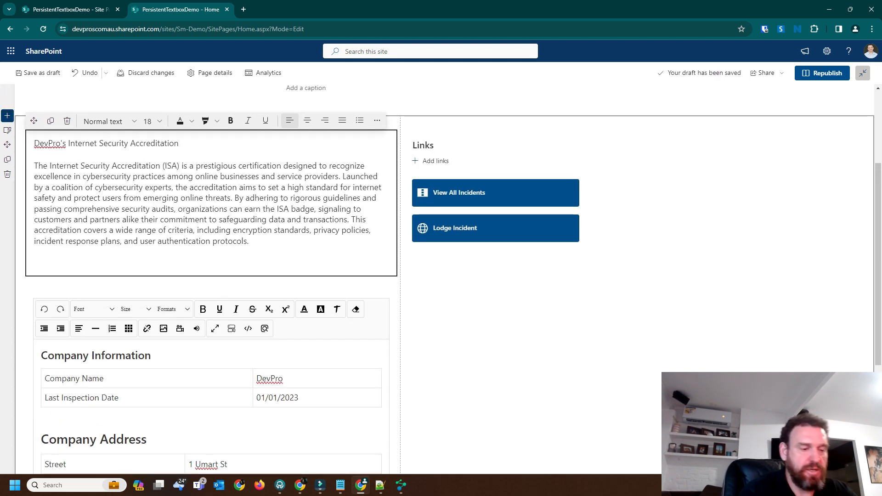
type("This is an update oni")
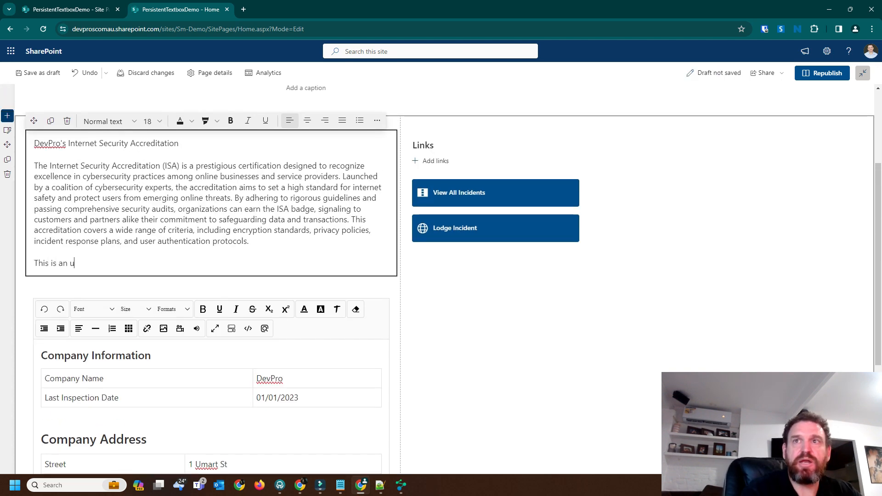
key("BackSpace")
key("BackSpace")
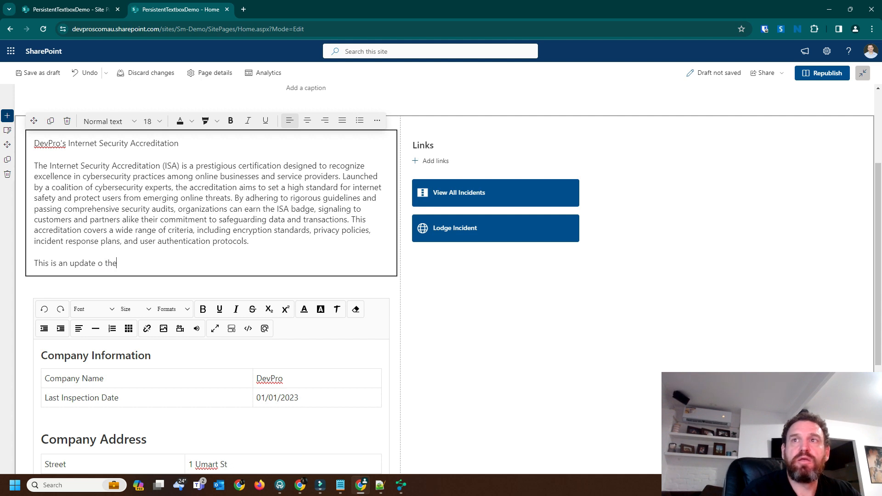
type("n the Clients S")
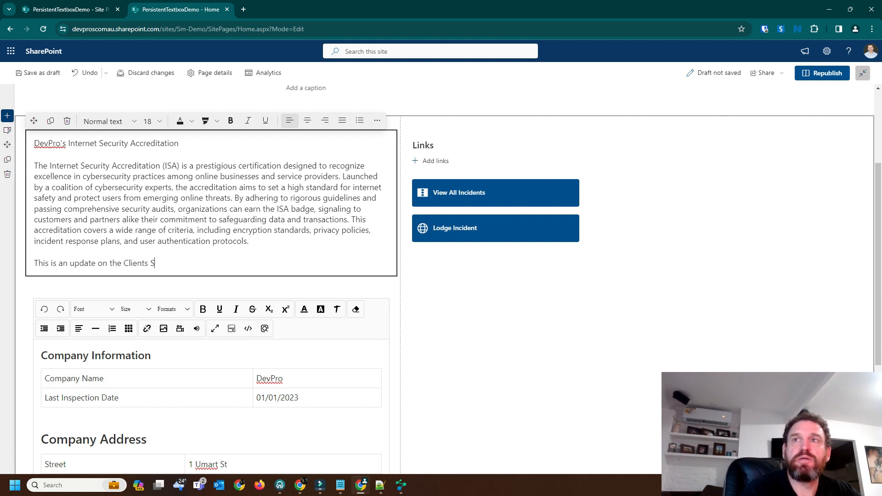
type("harePoint Site.")
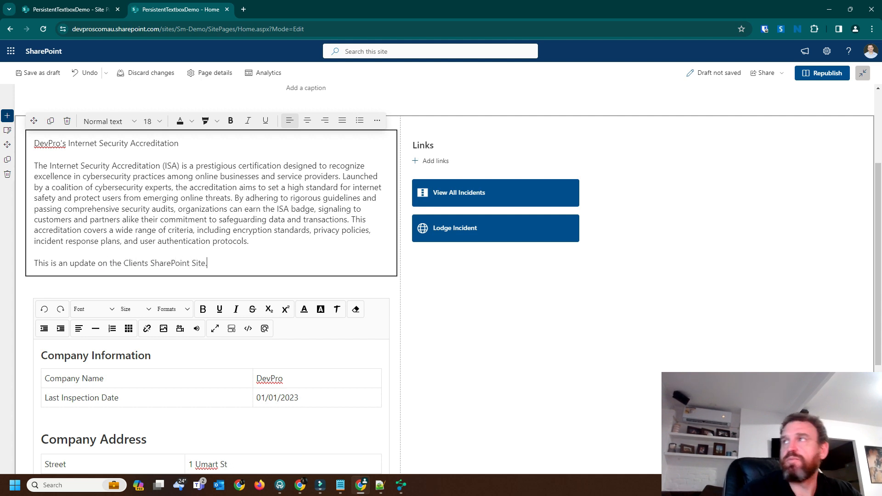
Republish the client site's home page with the updated text and company details
left_click(822, 73)
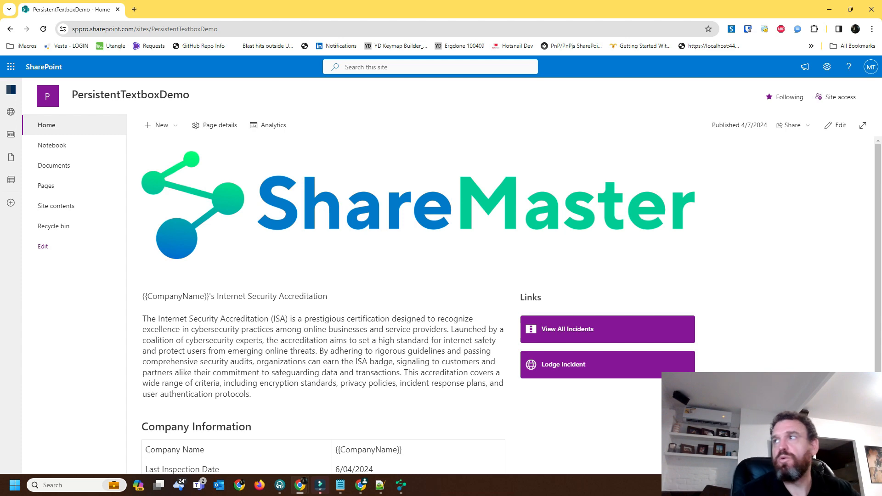
Edit the PersistentTextboxDemo template home page and add an accreditation paragraph mandating SSL encryption for data transfers, kept up-to-date and regularly audited for compliance
left_click(836, 125)
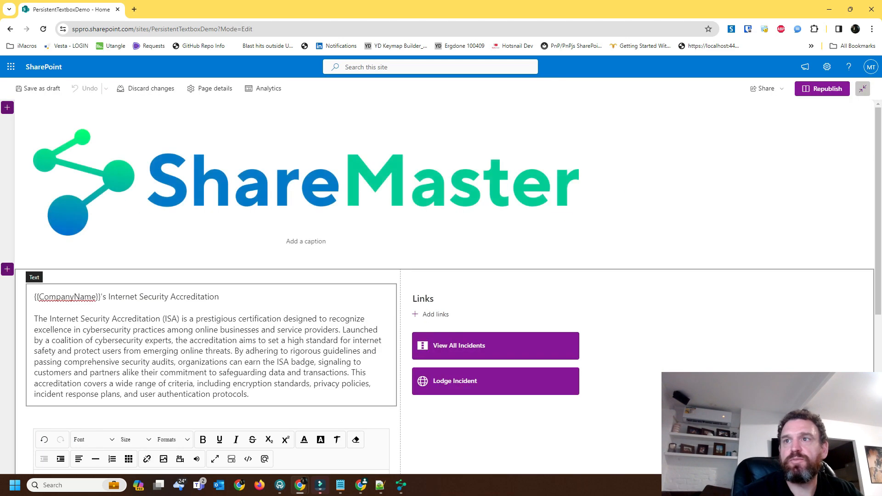
left_click(250, 348)
key("Return")
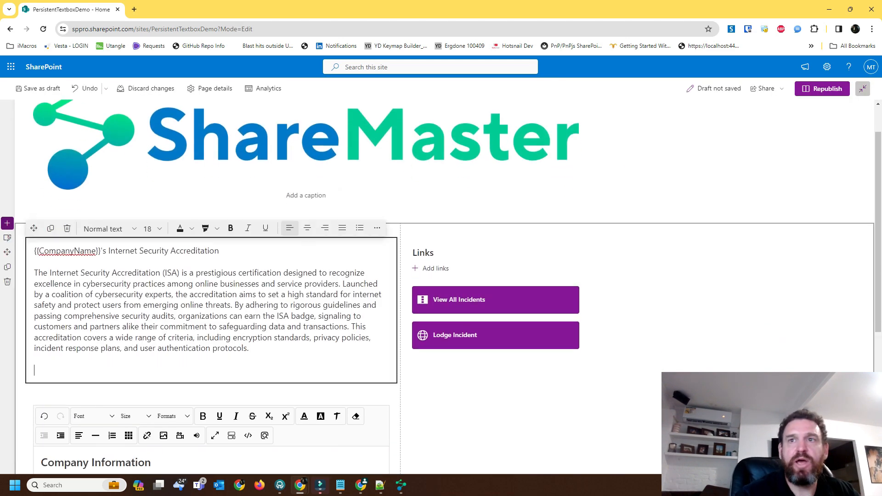
type("The Internet Security Accreditation mandates websites to use SSL encryption to secure data transfers. This certification requires the encryption to be up-to-date and regularly audited for compliance, focusing solely on maintaining a high standard of data protection.")
key("Up")
key("Up")
key("BackSpace")
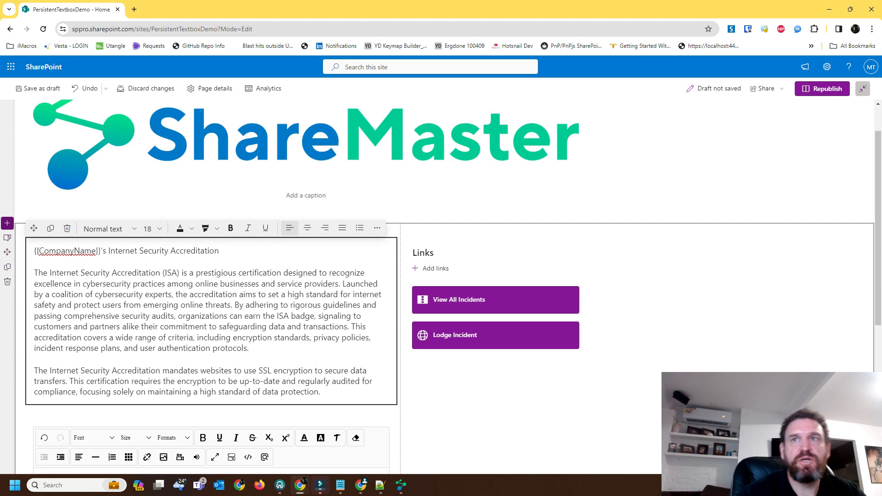
Change the template's version line to "Internet Security Version 2.0", republish the page and review it
scroll(441, 284, "down", 4)
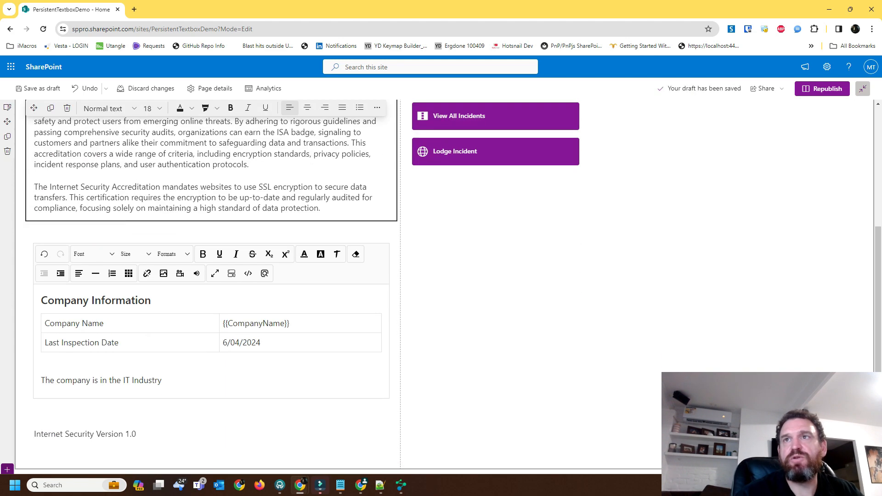
left_click(136, 434)
key("BackSpace")
key("BackSpace")
key("BackSpace")
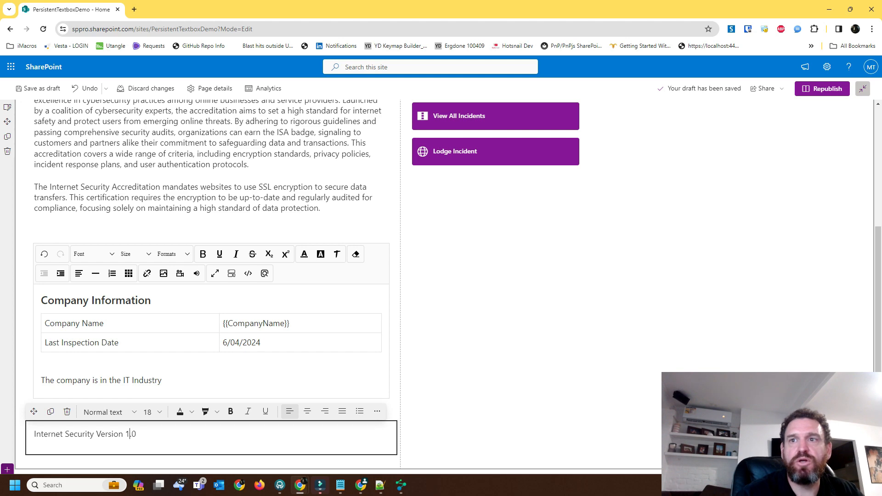
type("2.0")
scroll(211, 368, "up", 5)
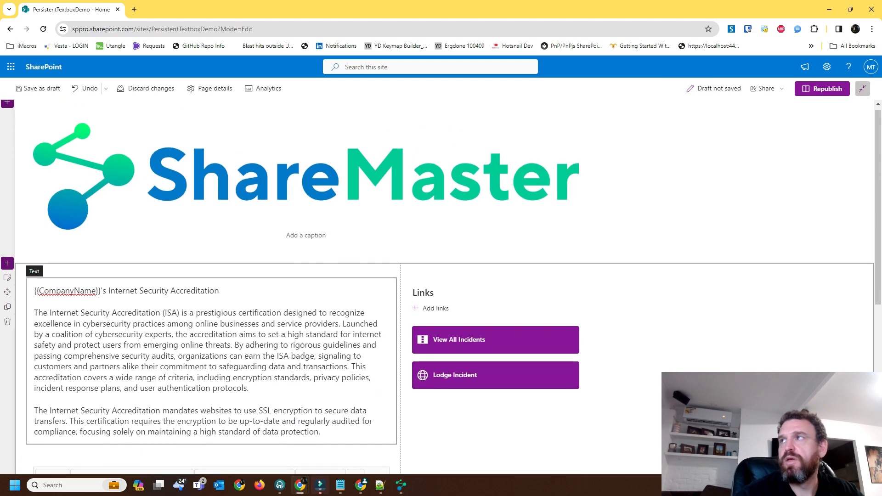
left_click(822, 89)
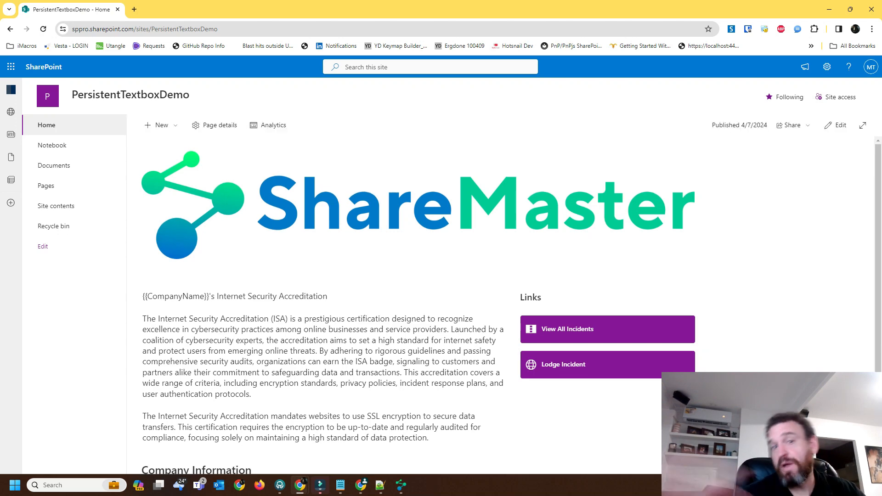
scroll(505, 303, "down", 3)
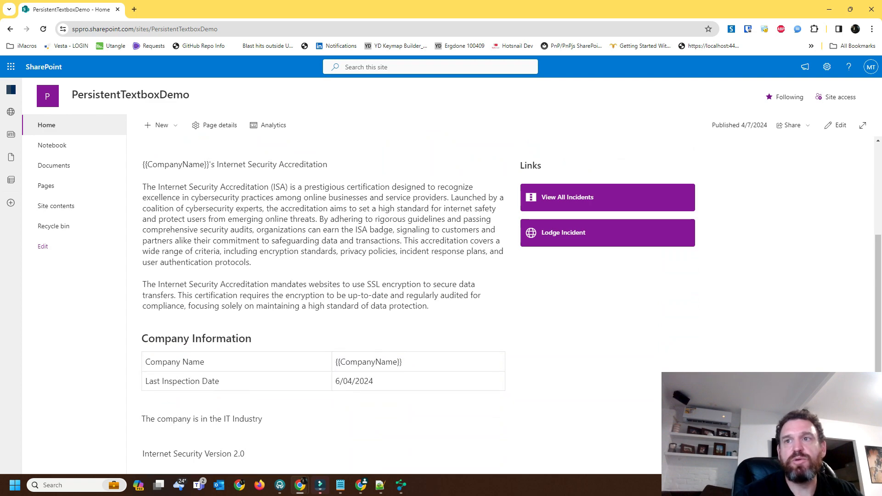
scroll(413, 276, "up", 3)
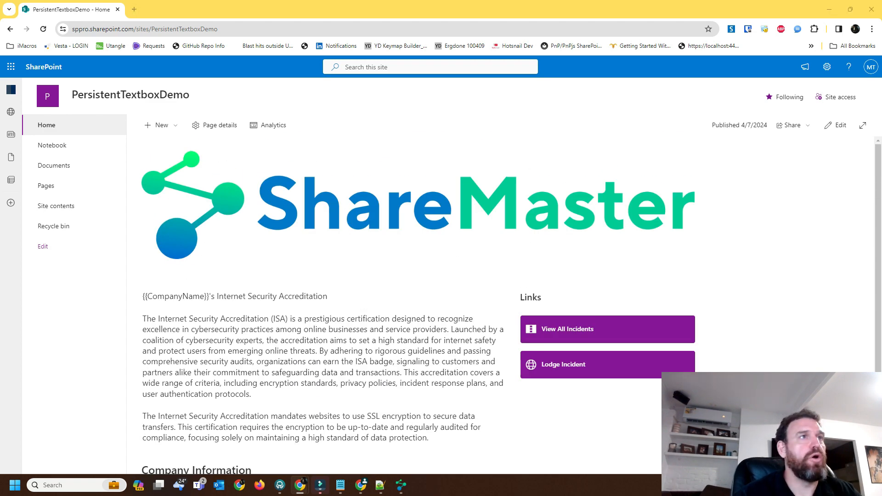
Switch to ShareMaster and start a structure and content copy, connecting PersistentTextboxDemo as source and sm-demo as destination
key("alt+Tab")
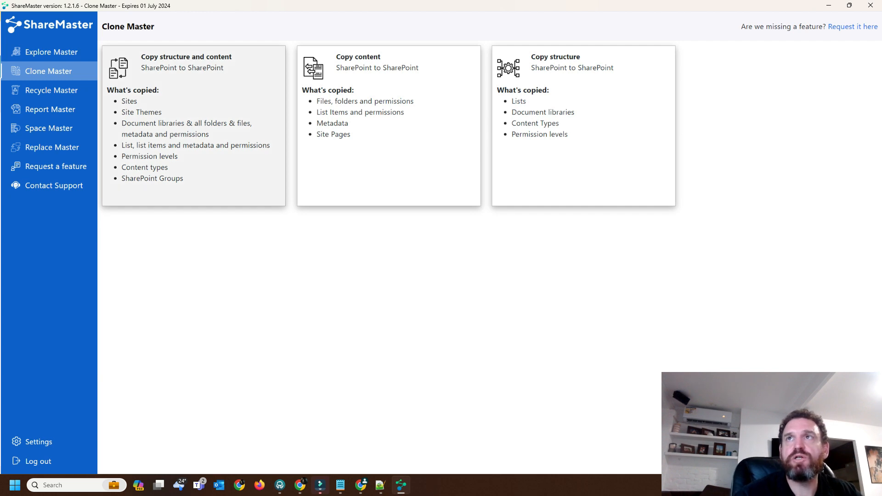
left_click(193, 125)
left_click(490, 129)
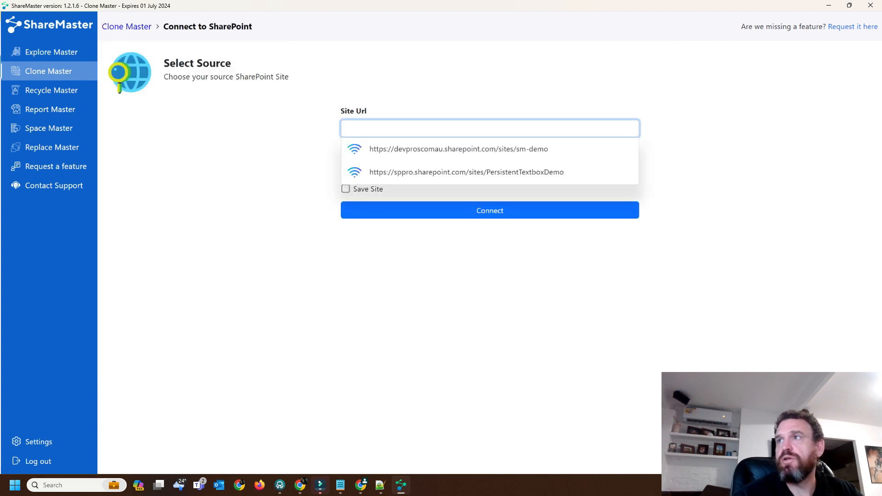
left_click(466, 172)
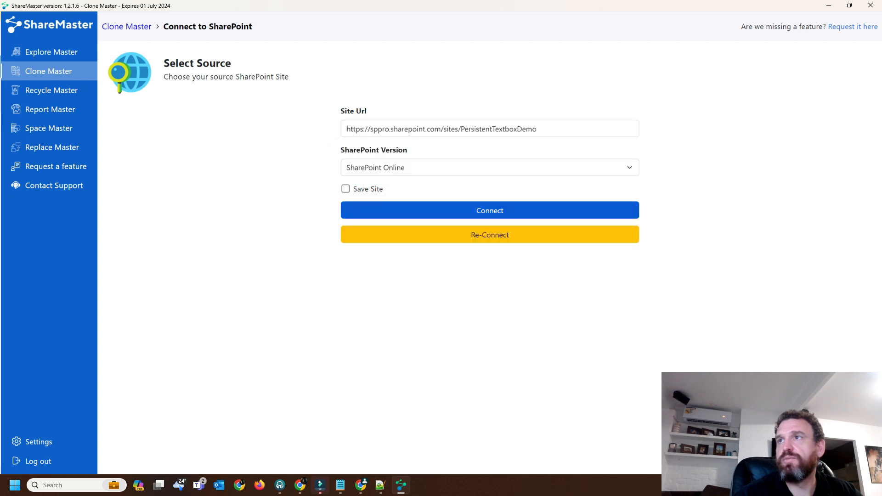
left_click(490, 211)
left_click(490, 129)
left_click(464, 149)
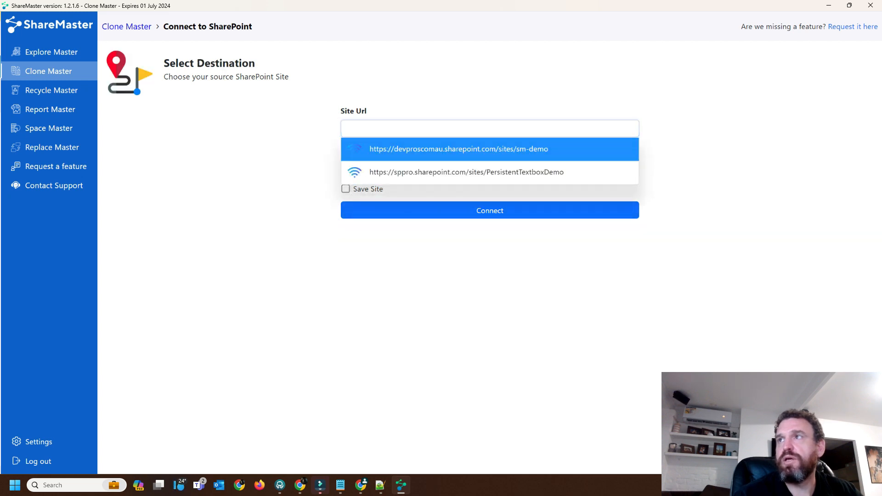
left_click(490, 211)
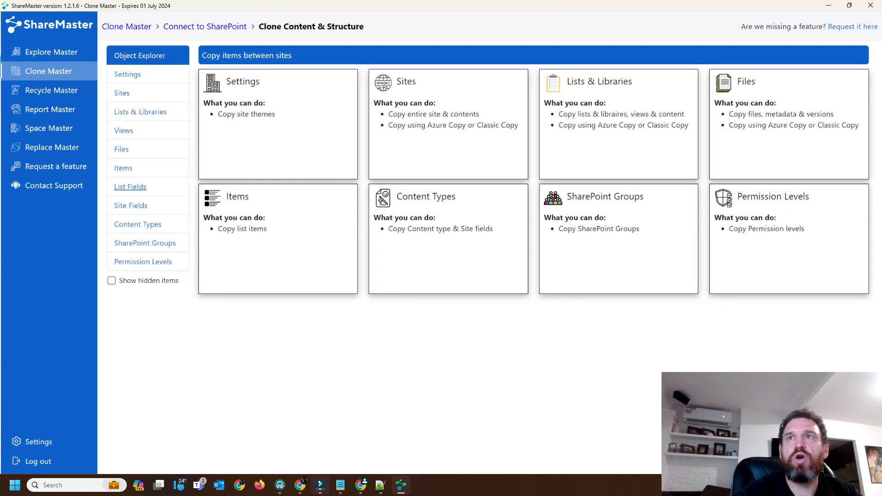
Show the files of the Site Pages library on both sites and select the source Home.aspx for copying
left_click(122, 148)
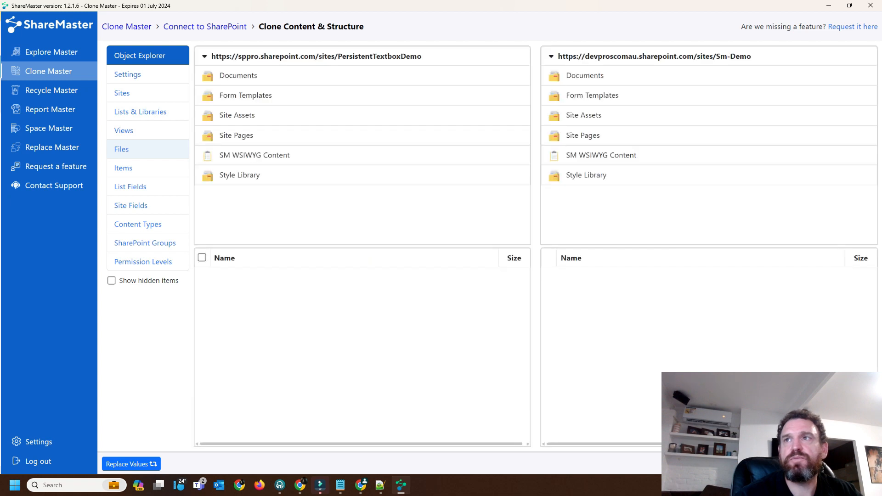
left_click(236, 135)
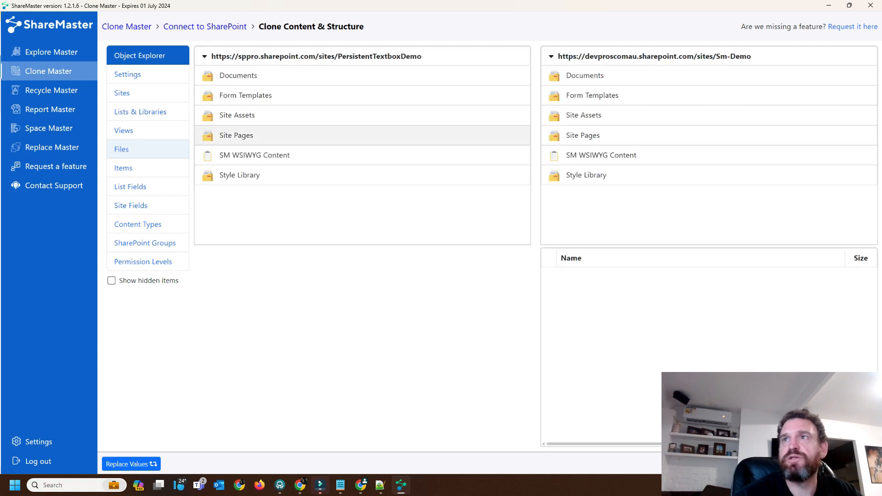
left_click(582, 136)
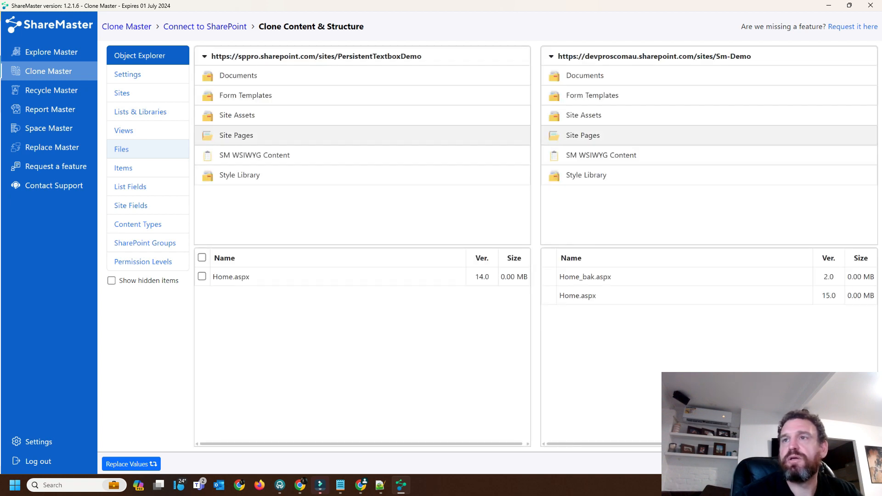
left_click(201, 276)
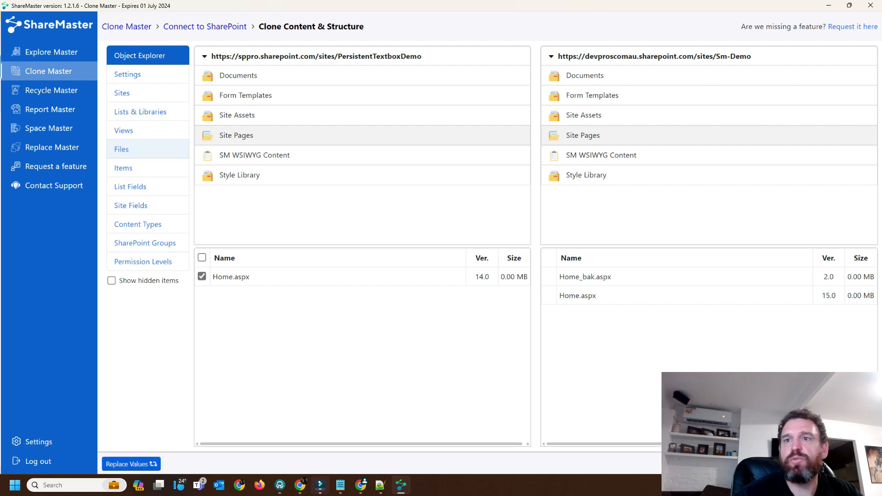
Add a replace value that turns {{CompanyName}} into DevPro, and copy Home.aspx to the client site
left_click(131, 464)
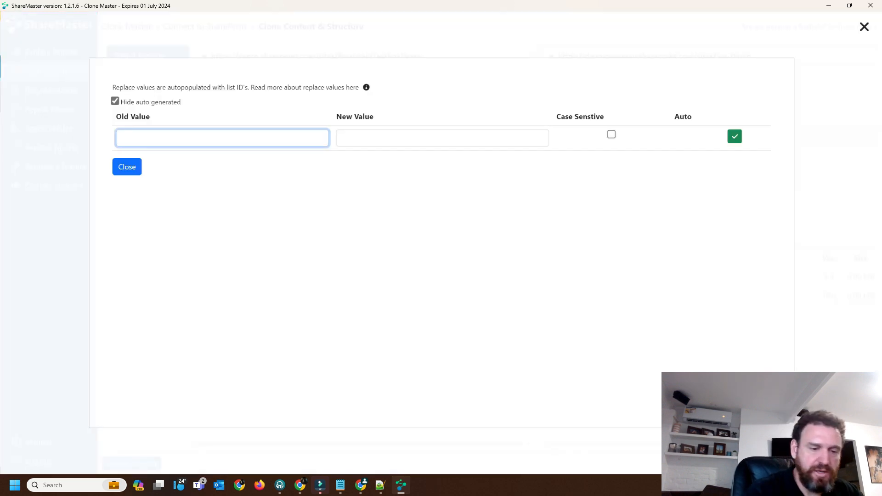
type("{{")
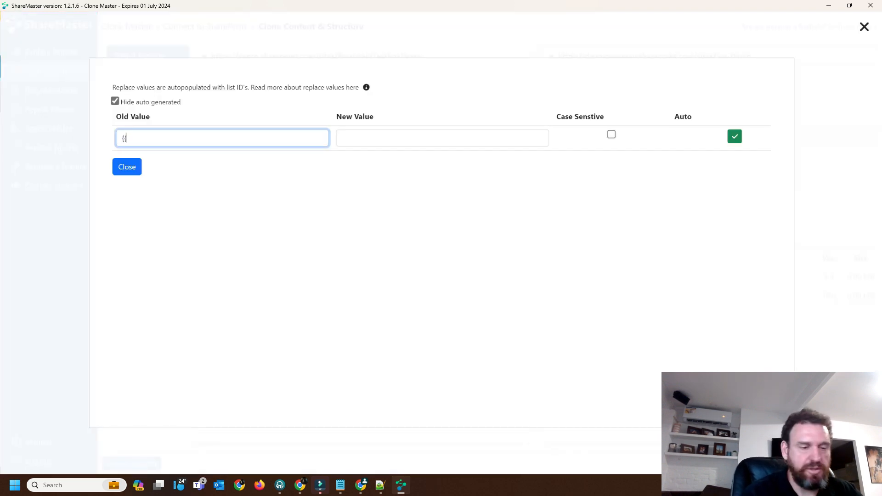
type("CompanyName}}")
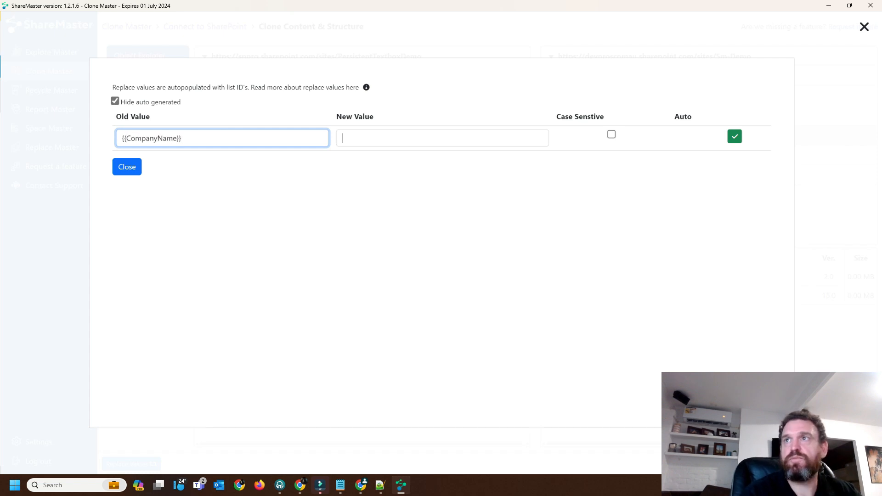
key("Tab")
type("DevPro")
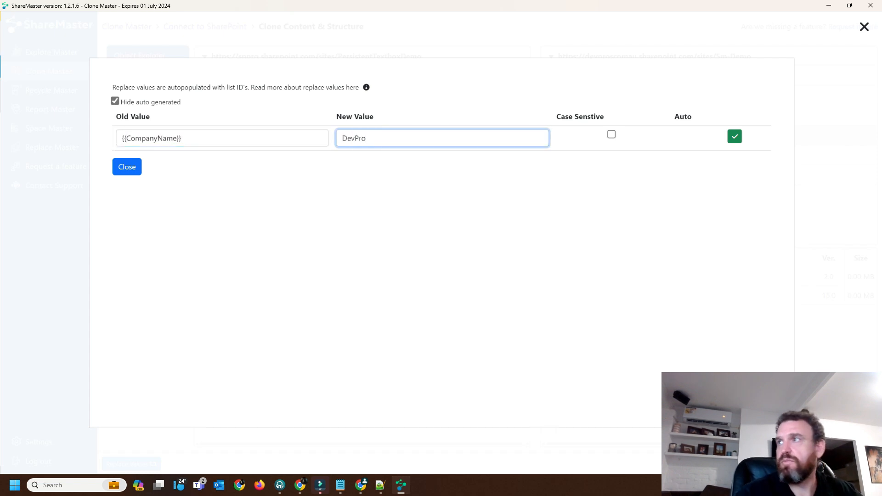
key("Tab")
key("Tab")
key("Return")
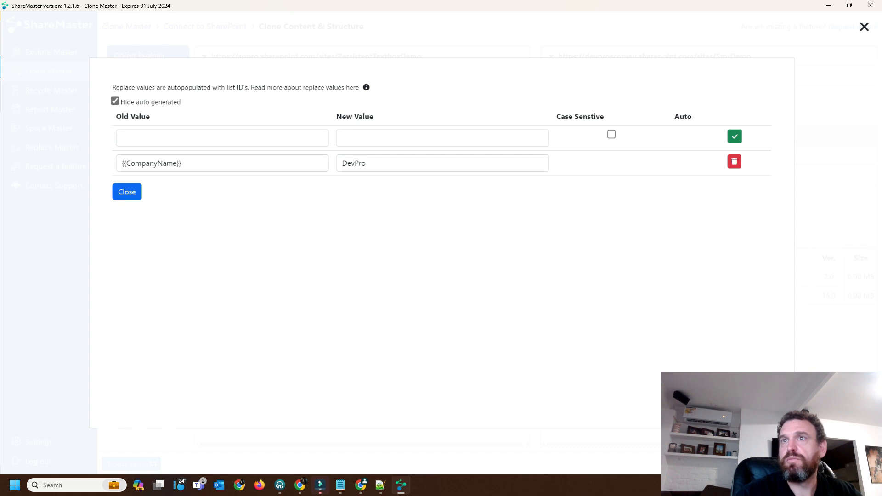
left_click(126, 192)
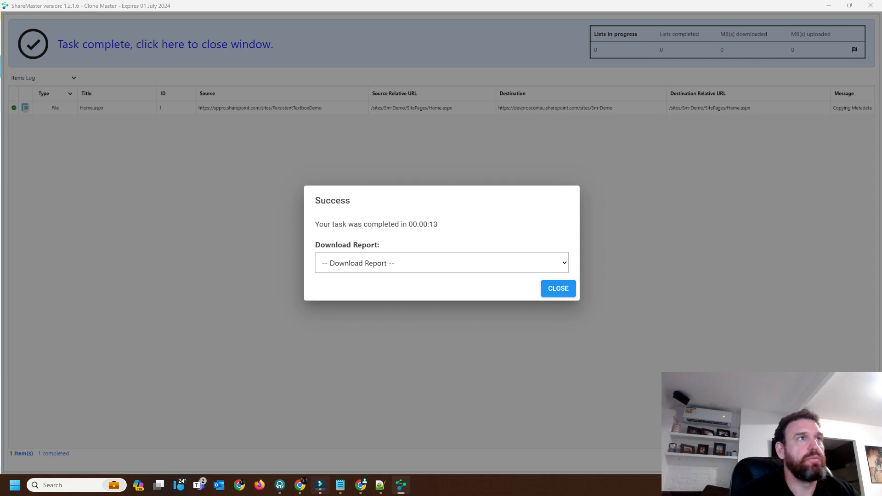
Switch to the client site in the browser and review its not yet refreshed home page, including the version line and client update paragraph
key("alt+Tab")
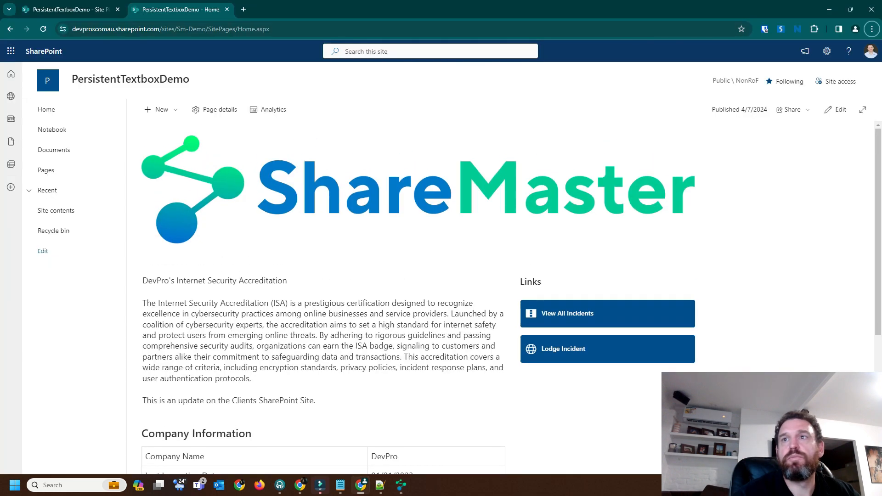
scroll(414, 275, "down", 3)
scroll(414, 275, "down", 2)
scroll(413, 275, "up", 5)
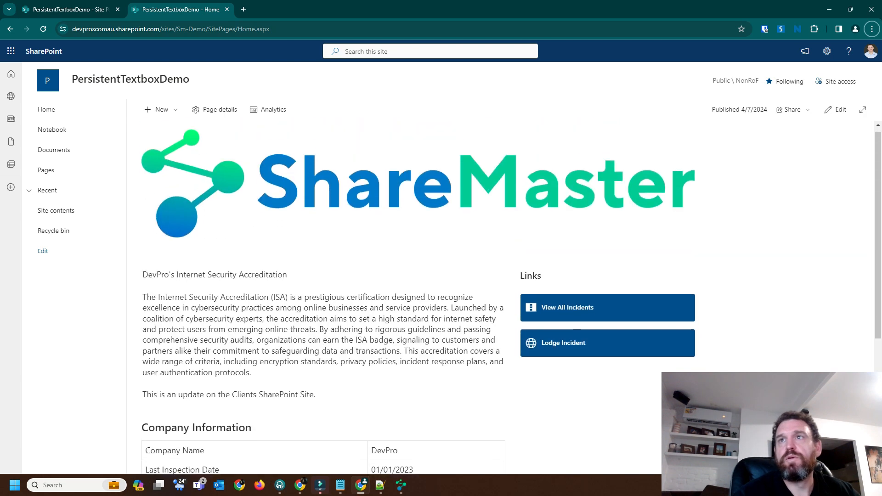
scroll(414, 275, "down", 3)
scroll(413, 275, "down", 2)
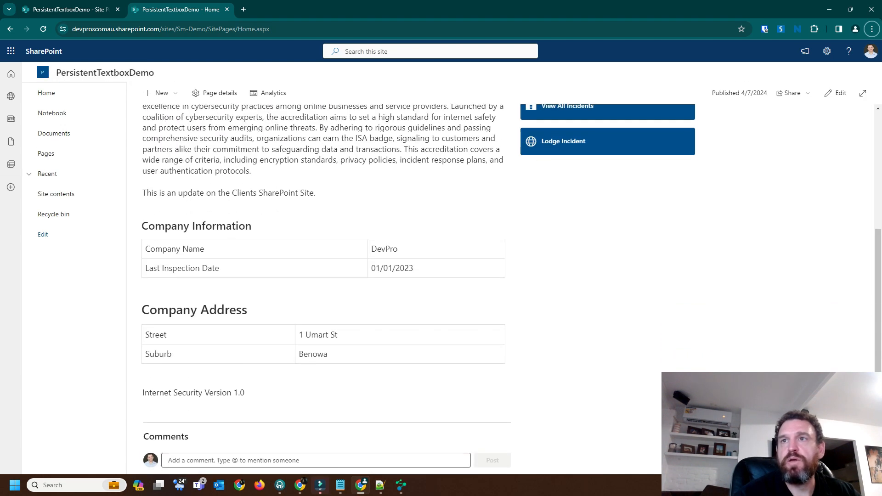
left_click_drag(149, 376, 268, 384)
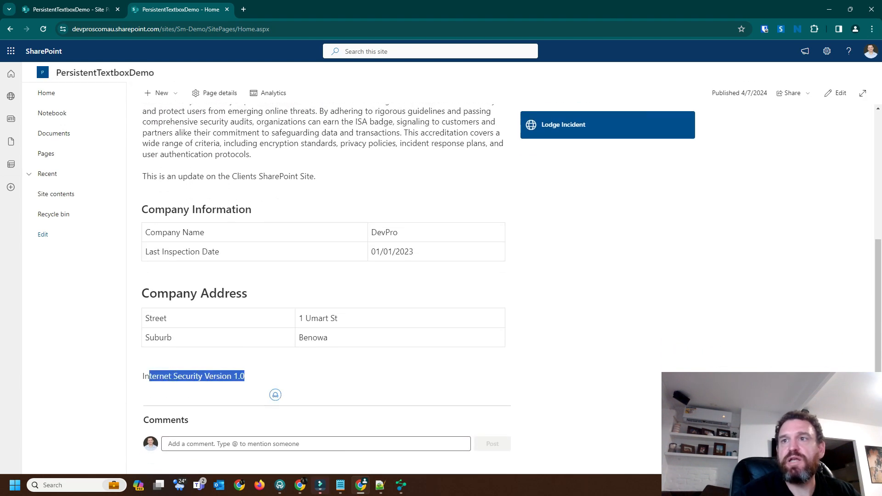
left_click(269, 384)
scroll(321, 276, "up", 2)
left_click_drag(316, 269, 146, 268)
left_click(147, 270)
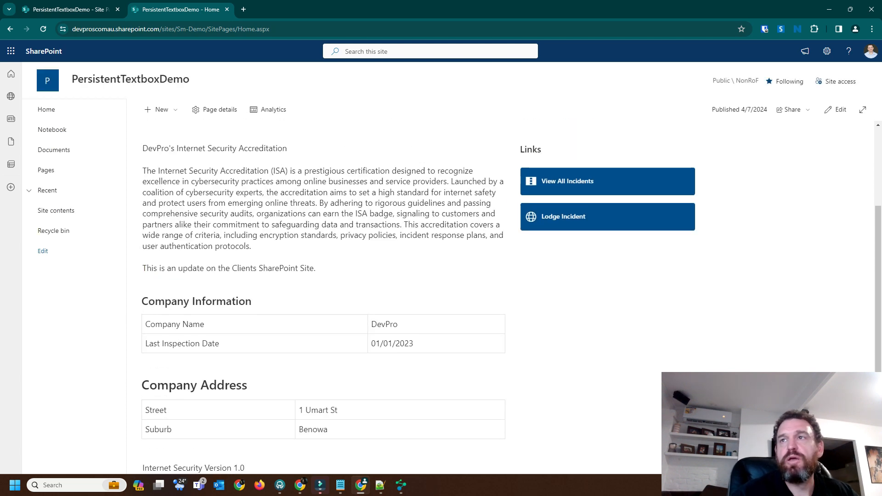
Reload the client home page and check the accreditation paragraph, version line, Company Information and Company Address content
key("F5")
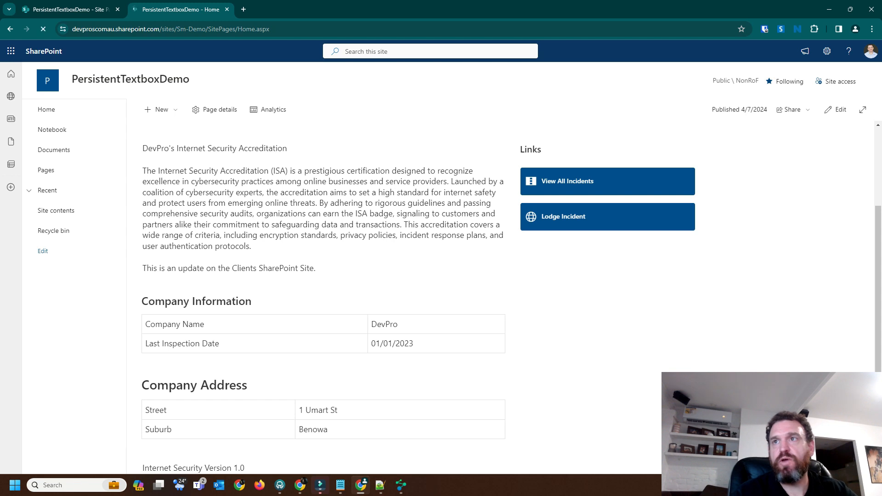
scroll(436, 297, "down", 2)
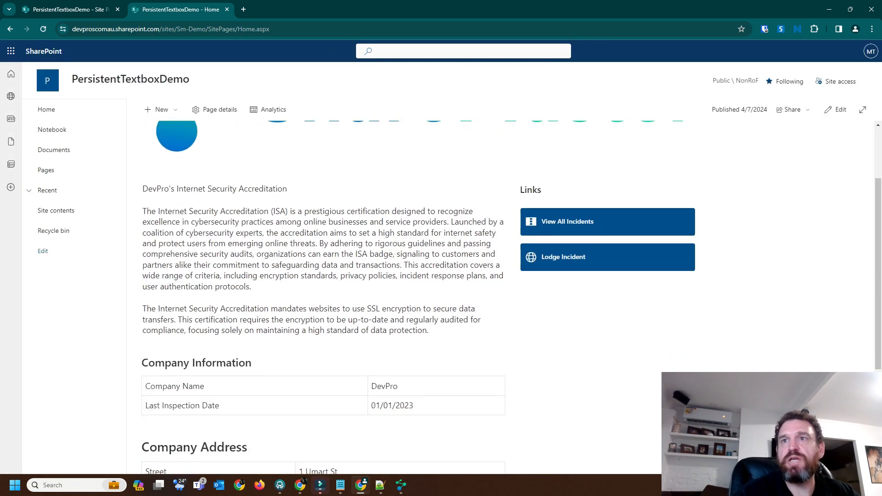
left_click_drag(142, 309, 429, 330)
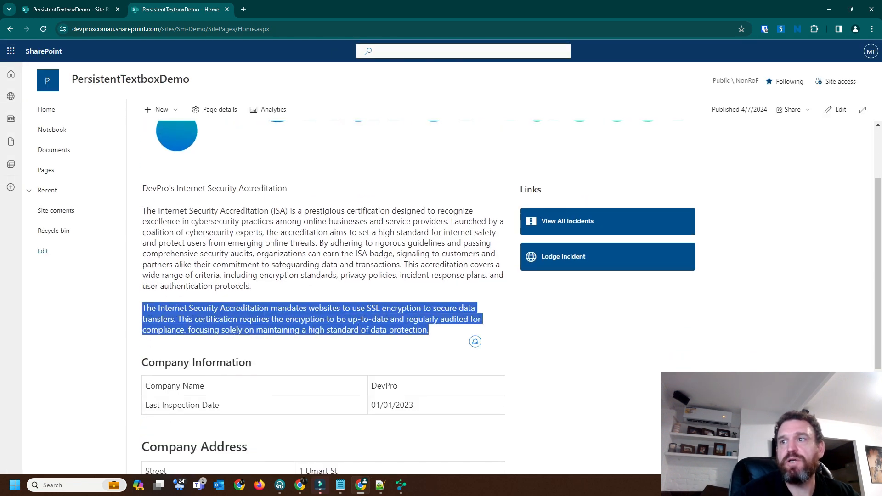
scroll(428, 330, "down", 2)
scroll(428, 330, "down", 1)
left_click_drag(149, 402, 199, 403)
left_click(273, 406)
left_click(298, 364)
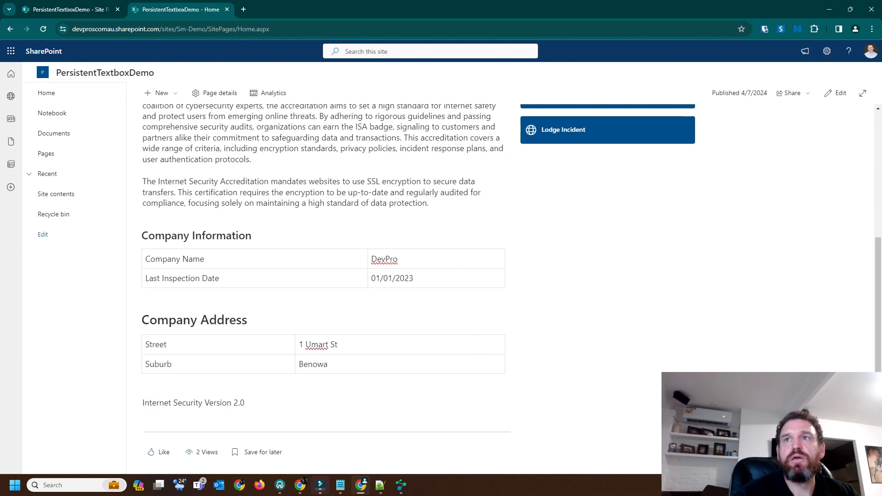
left_click_drag(155, 235, 252, 236)
left_click(204, 259)
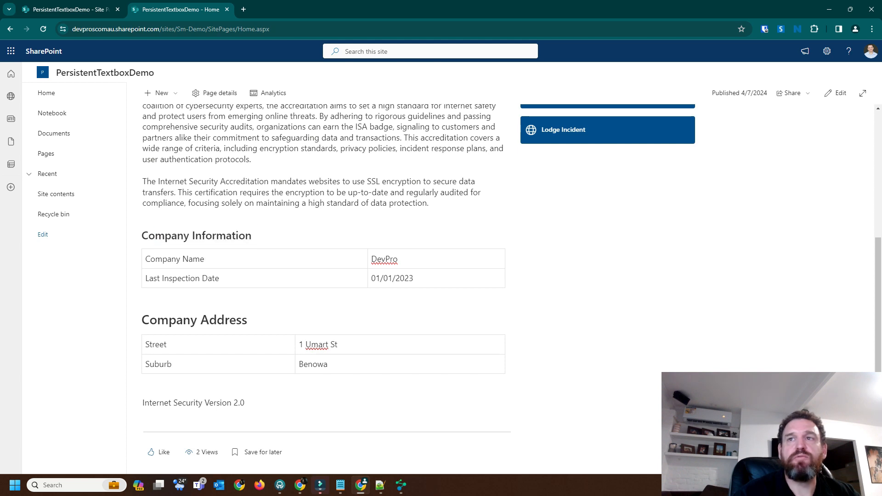